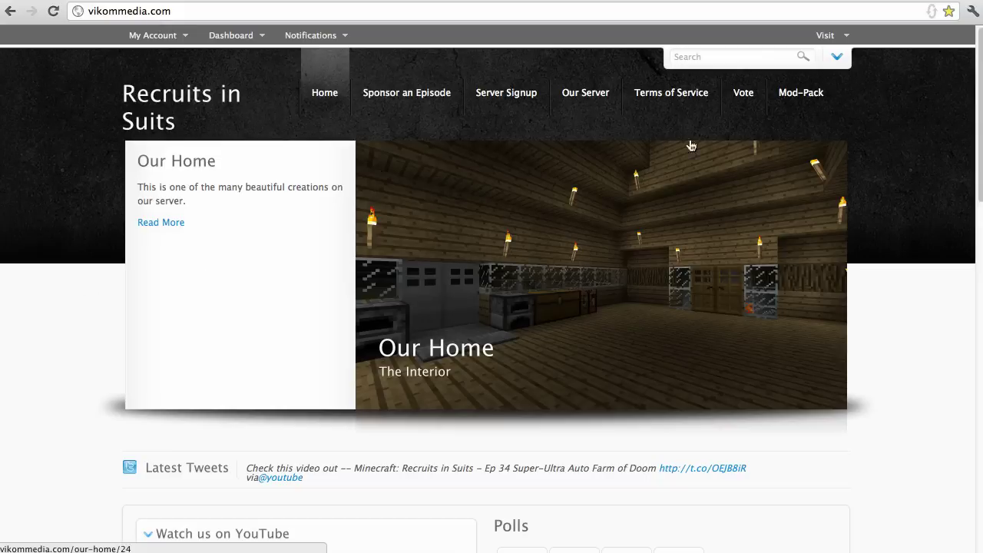
Download SuitsinSackModPack_1.7.3_B3.zip through the link on the site's Mod-Pack page and extract the archive
{"action": "left_click", "coordinate": [788, 95]}
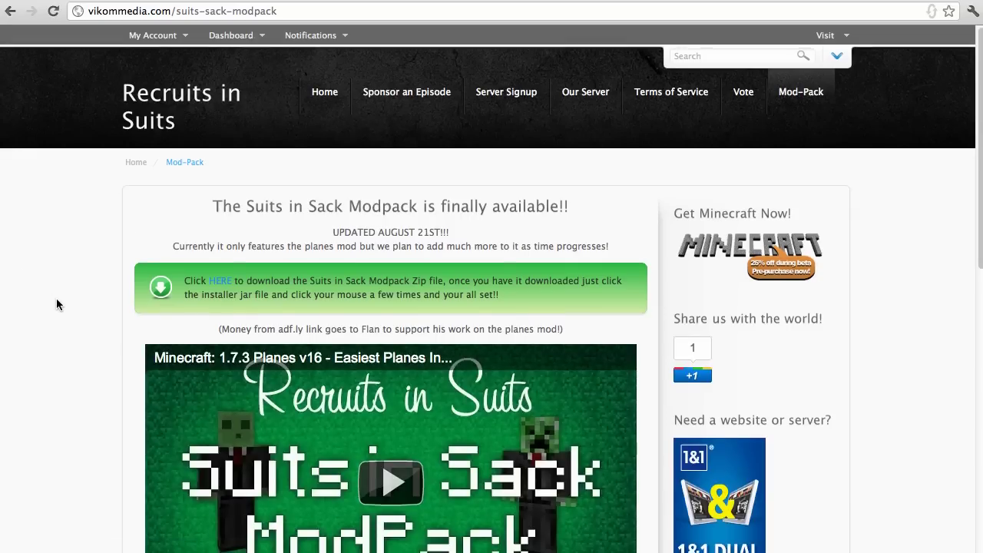
{"action": "scroll", "coordinate": [56, 304], "scroll_direction": "down", "scroll_amount": 3}
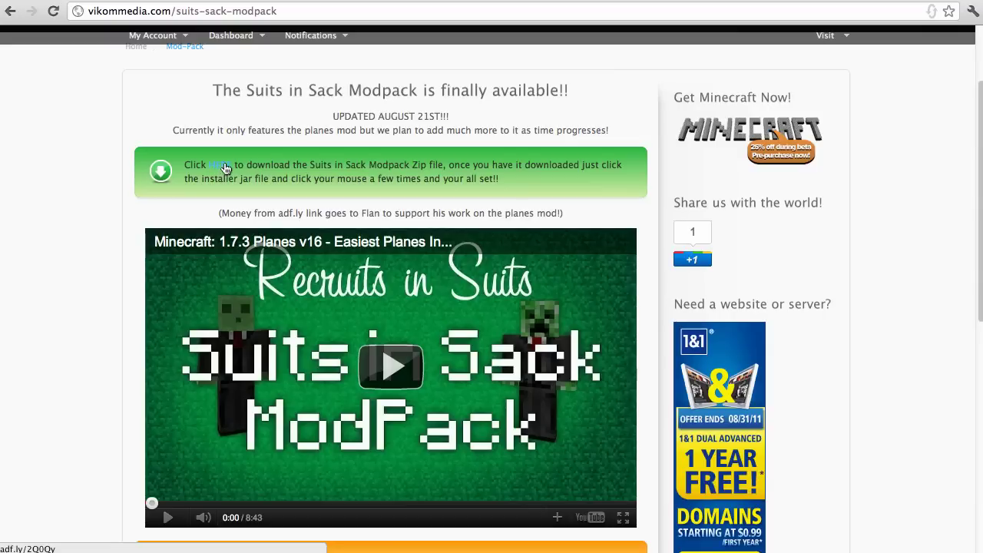
{"action": "left_click", "coordinate": [221, 165]}
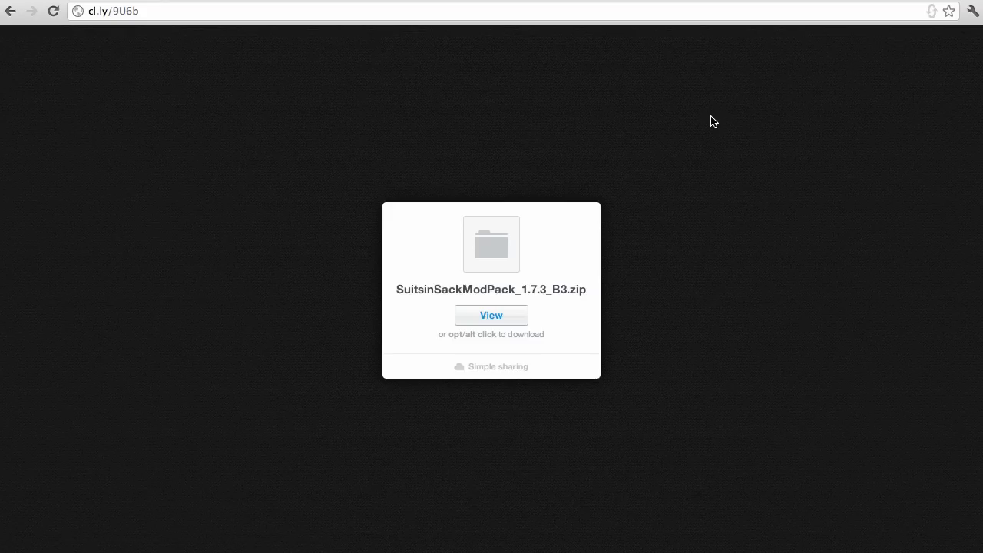
{"action": "left_click", "coordinate": [462, 312]}
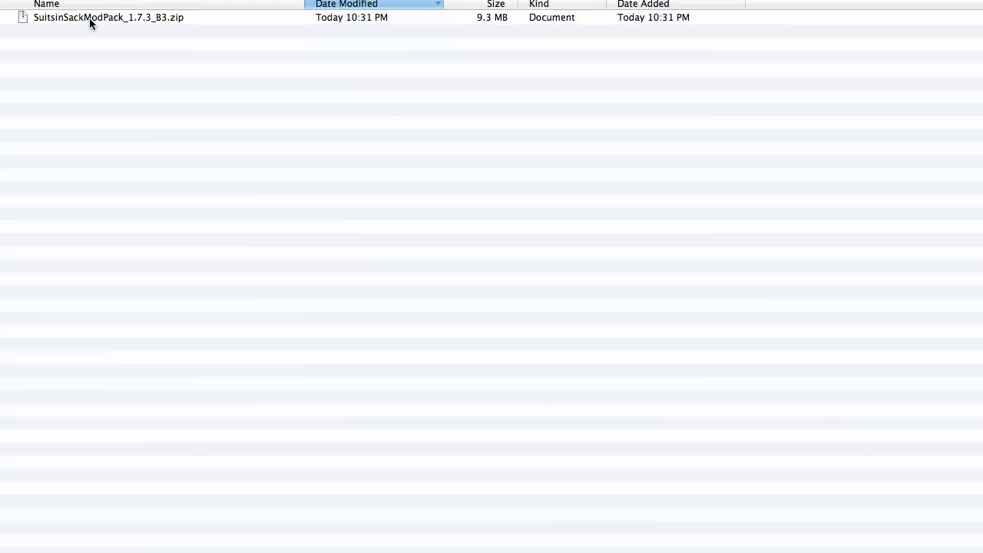
{"action": "double_click", "coordinate": [89, 18]}
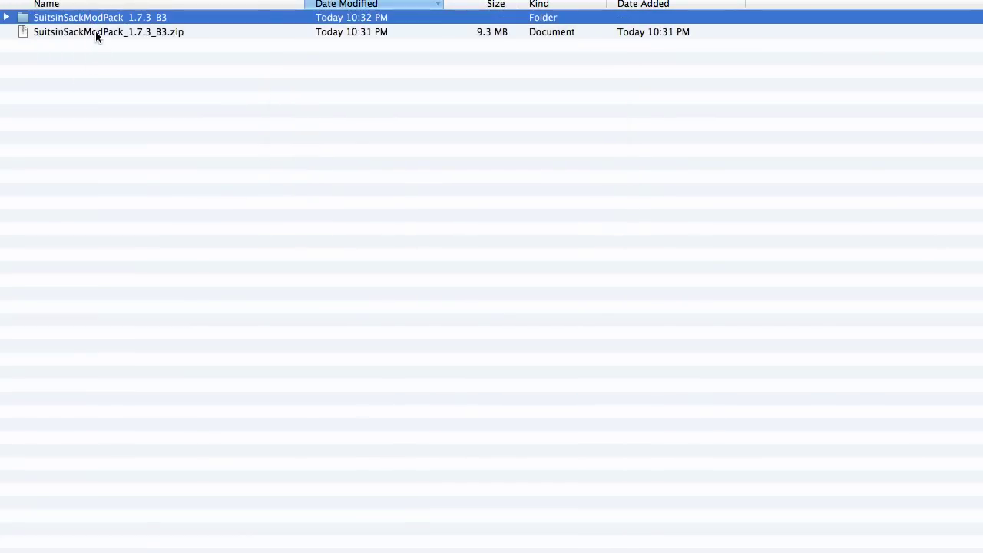
{"action": "left_click", "coordinate": [95, 32]}
{"action": "right_click", "coordinate": [96, 32]}
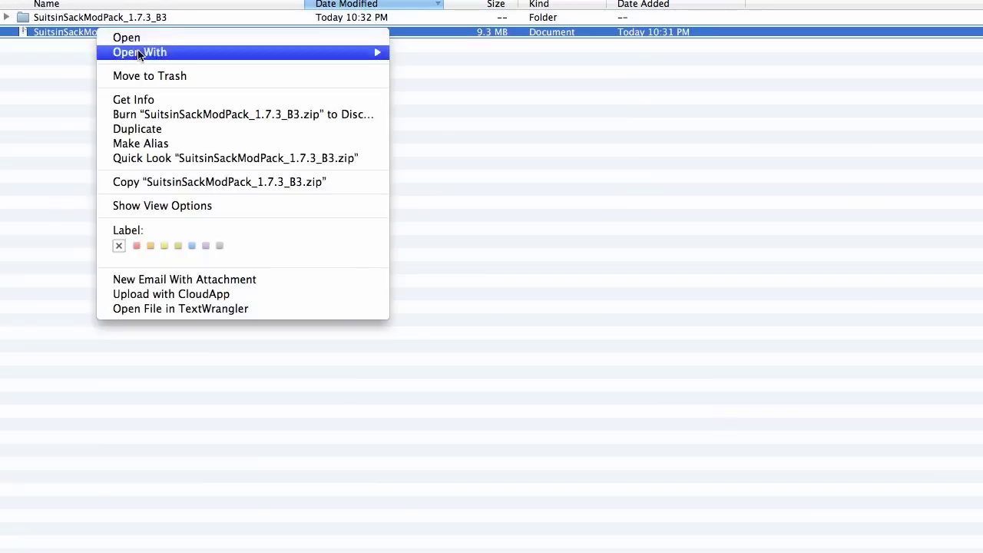
{"action": "mouse_move", "coordinate": [349, 56]}
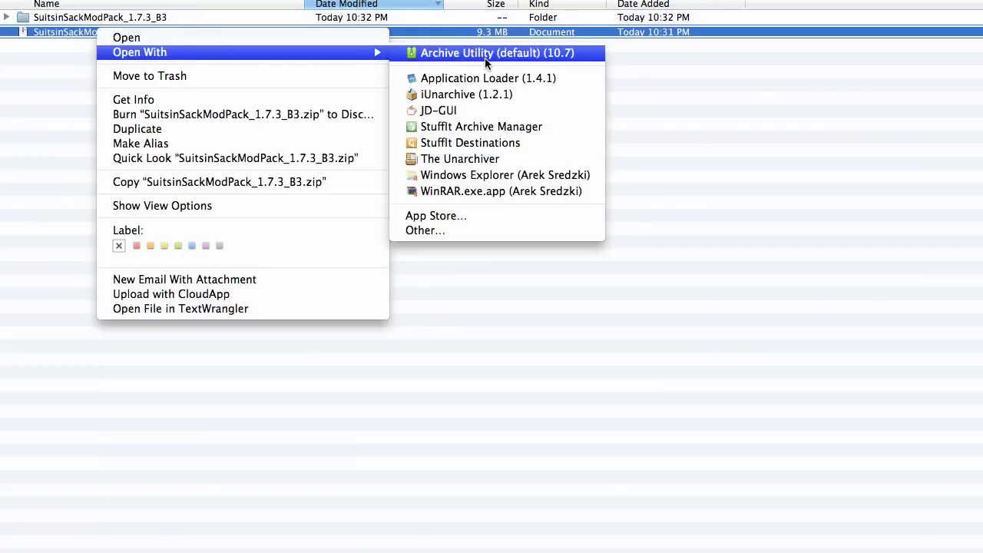
{"action": "left_click", "coordinate": [657, 85]}
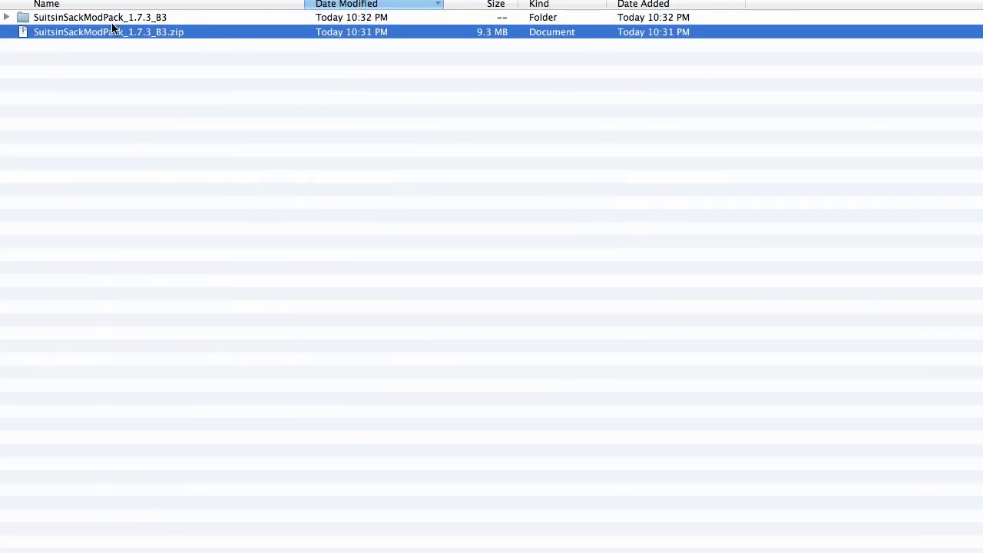
Open the extracted SuitsinSackModPack_1.7.3_B3 folder and look over its read-me, installer, uninstaller and credits files
{"action": "left_click", "coordinate": [40, 19]}
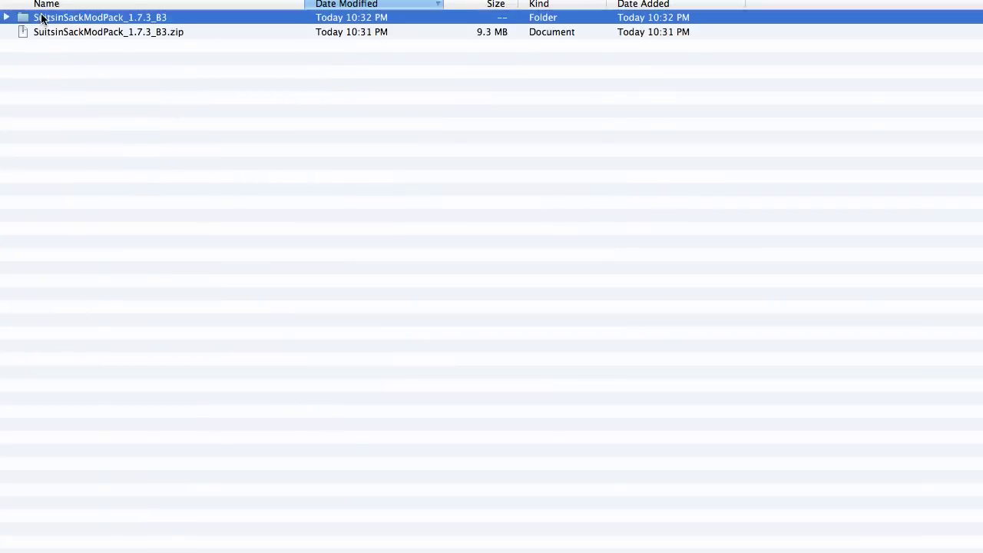
{"action": "double_click", "coordinate": [42, 18]}
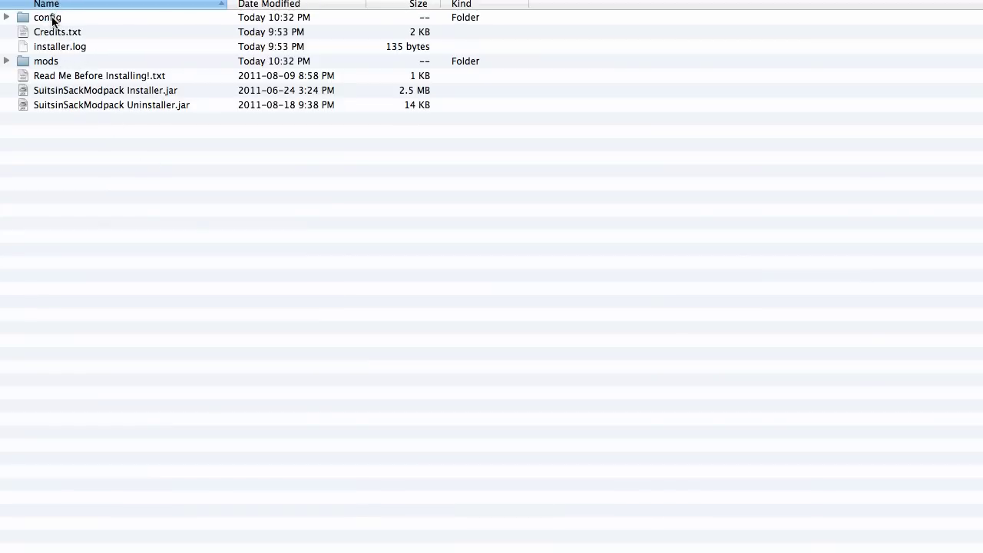
{"action": "left_click", "coordinate": [70, 101]}
{"action": "left_click", "coordinate": [69, 89], "text": "shift"}
{"action": "left_click", "coordinate": [69, 76], "text": "shift"}
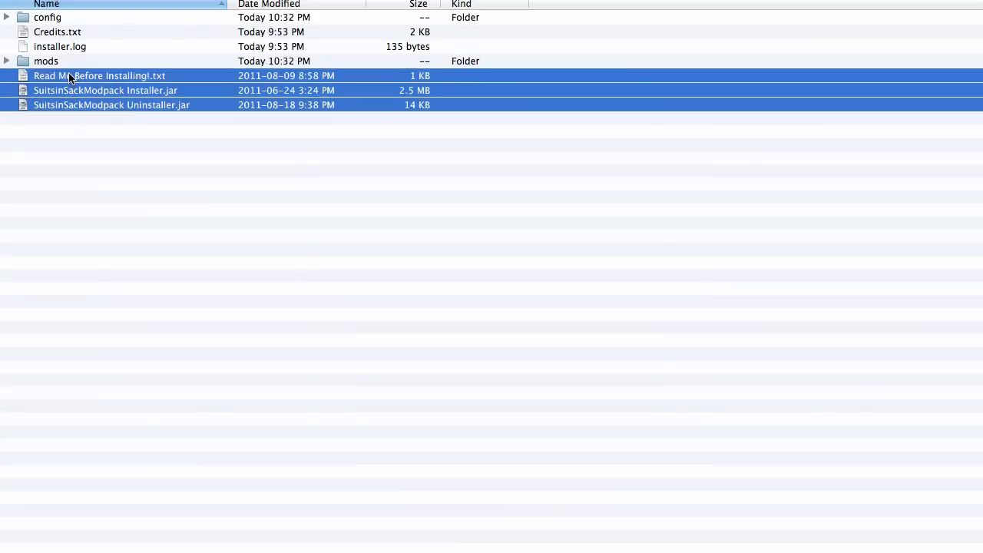
{"action": "left_click", "coordinate": [54, 33]}
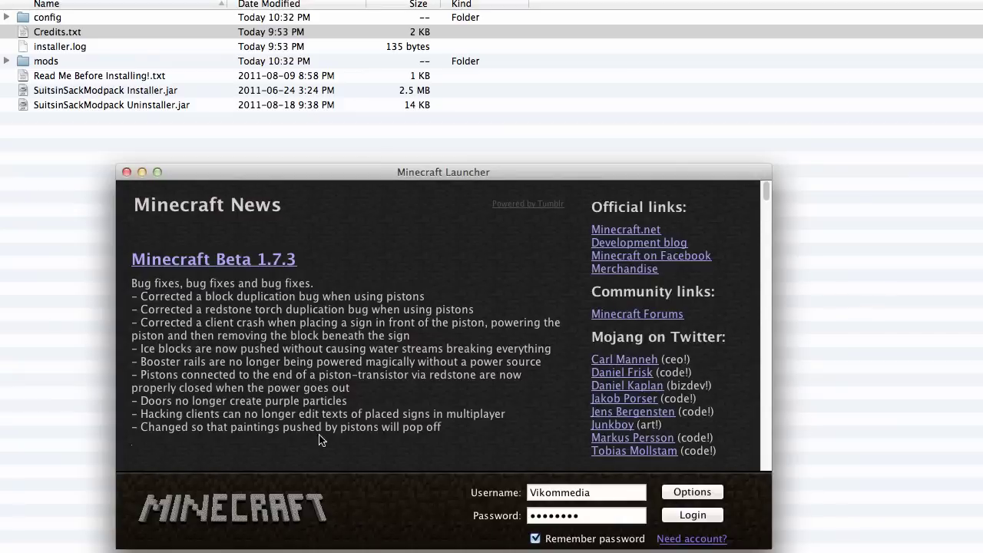
Force a game update in the Minecraft launcher options, then log in to apply it and close the game
{"action": "left_click_drag", "start_coordinate": [376, 174], "coordinate": [377, 87]}
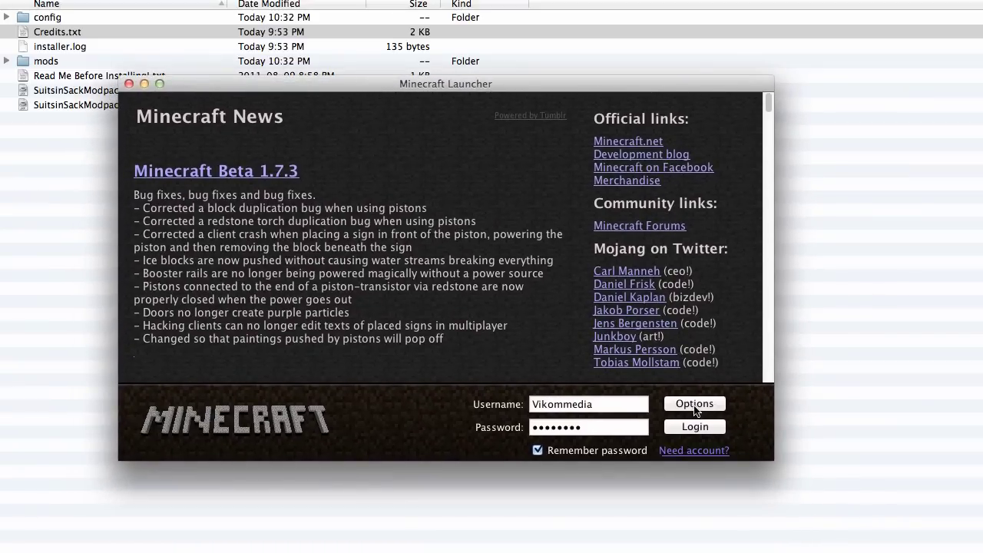
{"action": "left_click", "coordinate": [688, 401]}
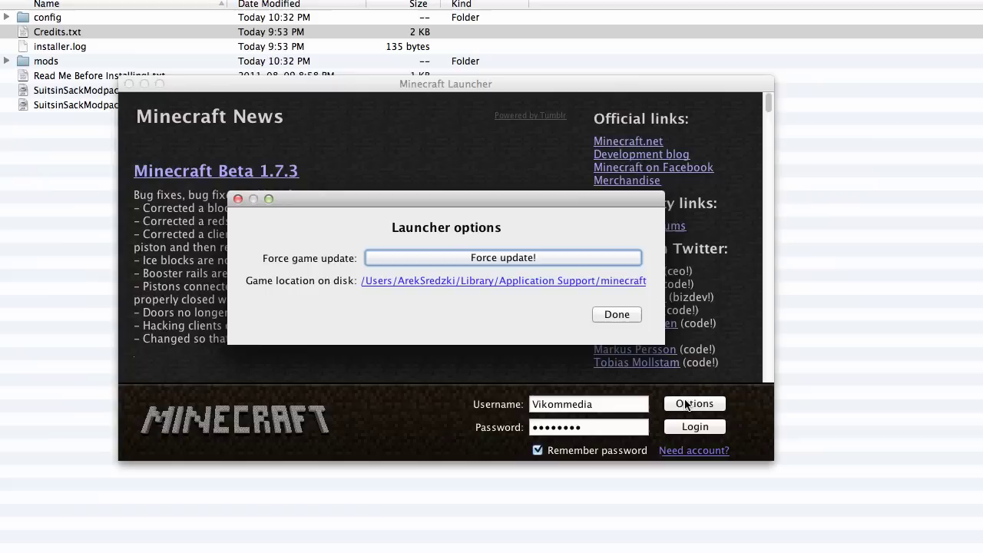
{"action": "left_click", "coordinate": [586, 256]}
{"action": "left_click", "coordinate": [618, 315]}
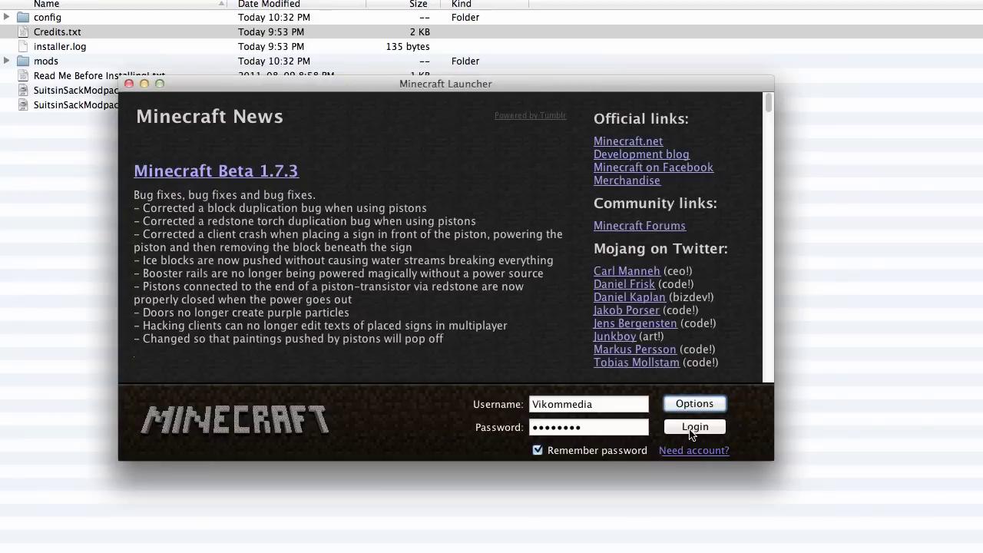
{"action": "left_click", "coordinate": [690, 429]}
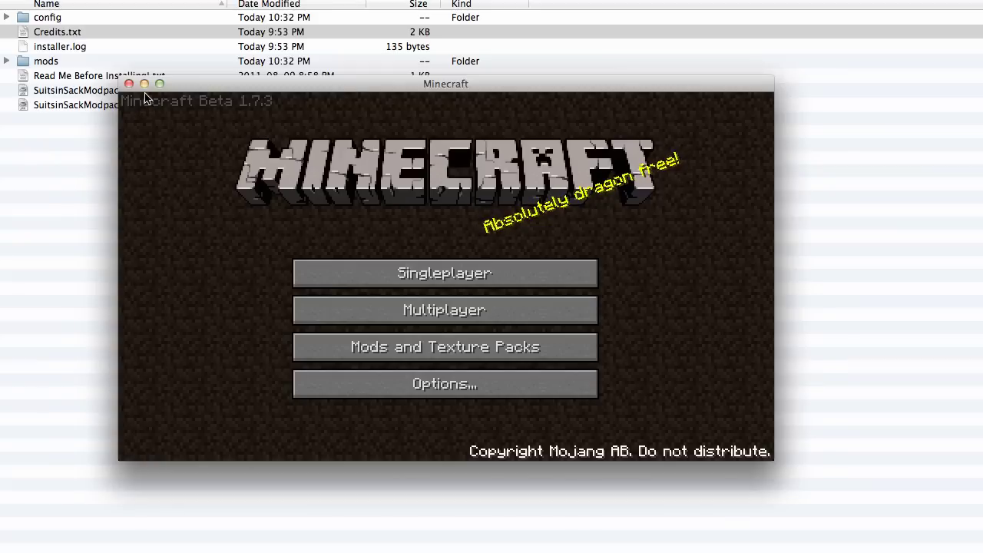
{"action": "left_click", "coordinate": [128, 84]}
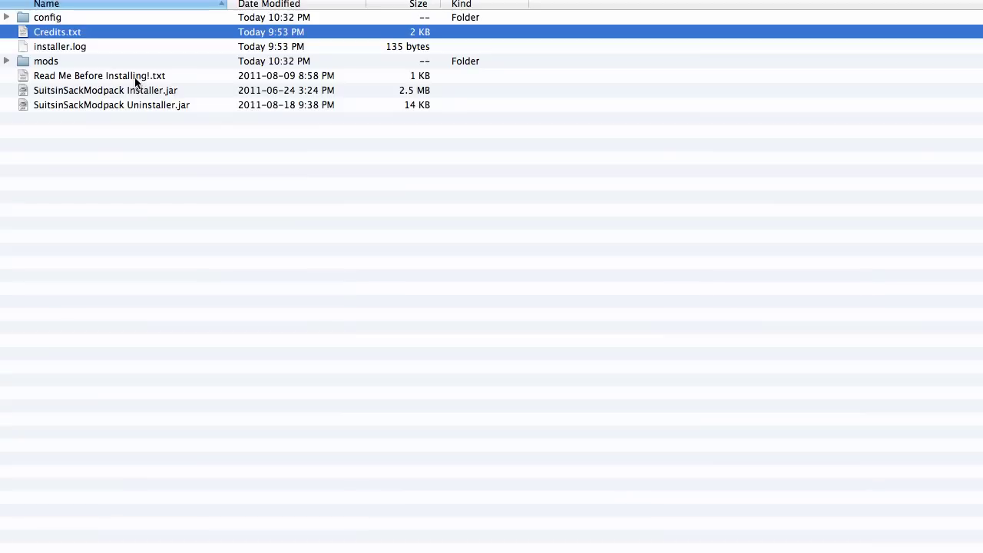
Run SuitsinSackModpack Installer.jar, allow the downloaded file to open, and proceed to the optional mods selection
{"action": "left_click", "coordinate": [45, 93]}
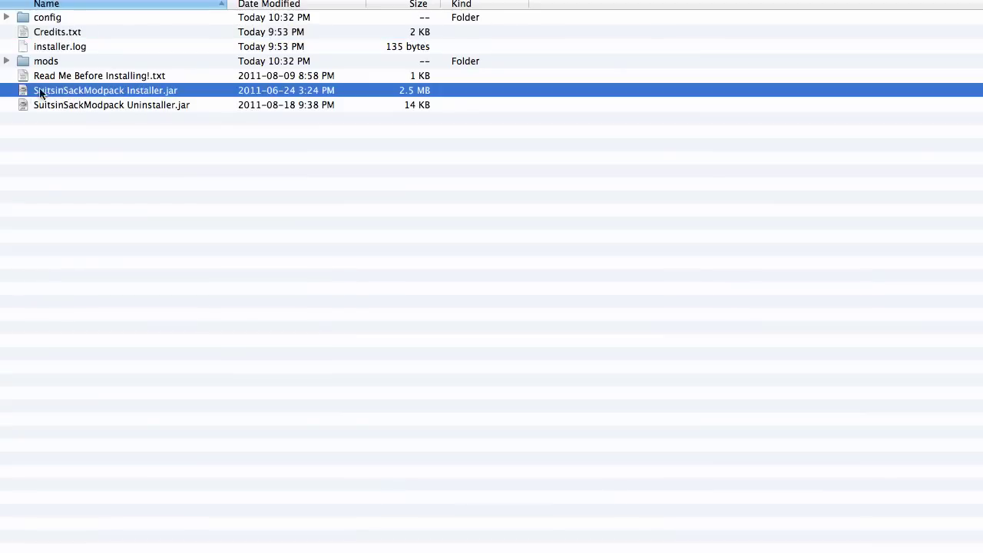
{"action": "double_click", "coordinate": [164, 90]}
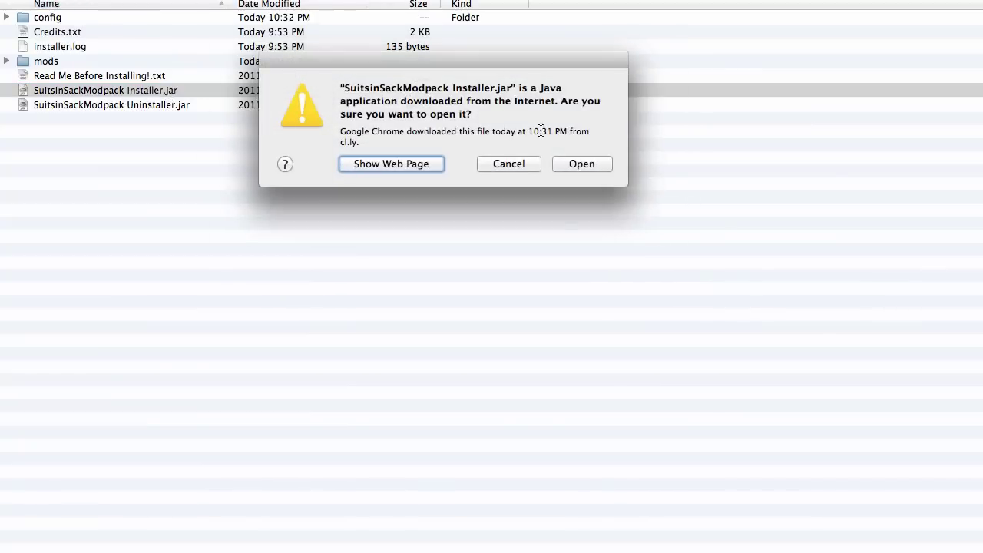
{"action": "left_click", "coordinate": [582, 164]}
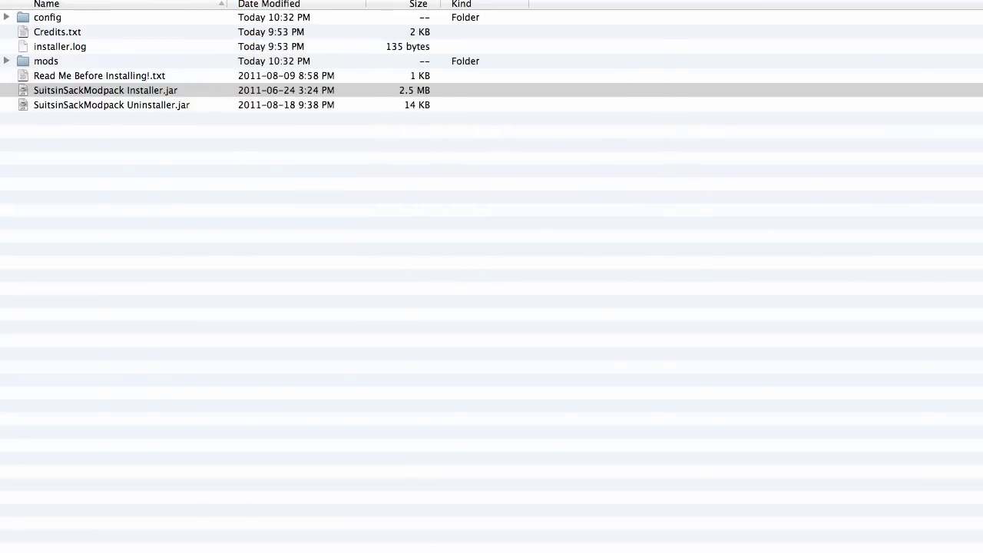
{"action": "left_click_drag", "start_coordinate": [8, 8], "coordinate": [535, 65]}
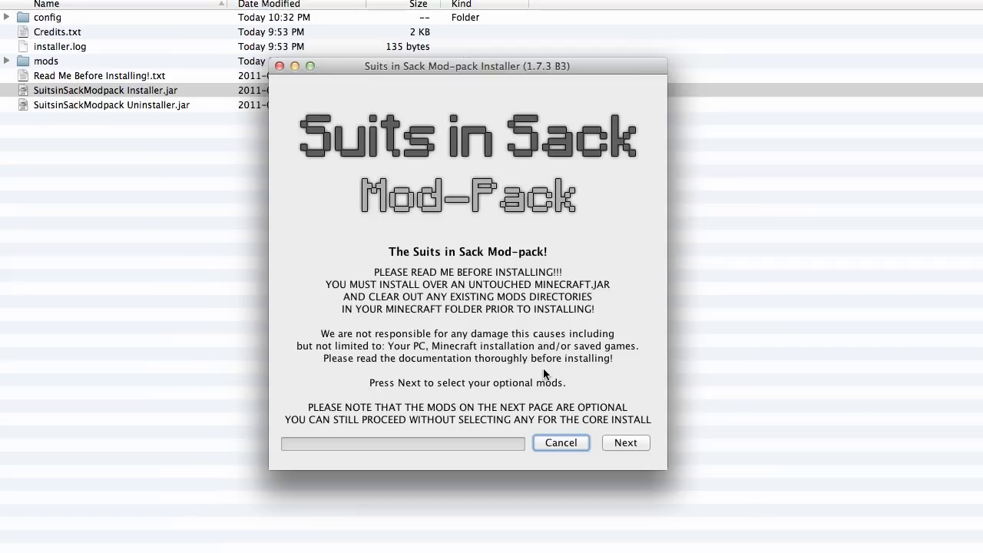
{"action": "left_click", "coordinate": [629, 444]}
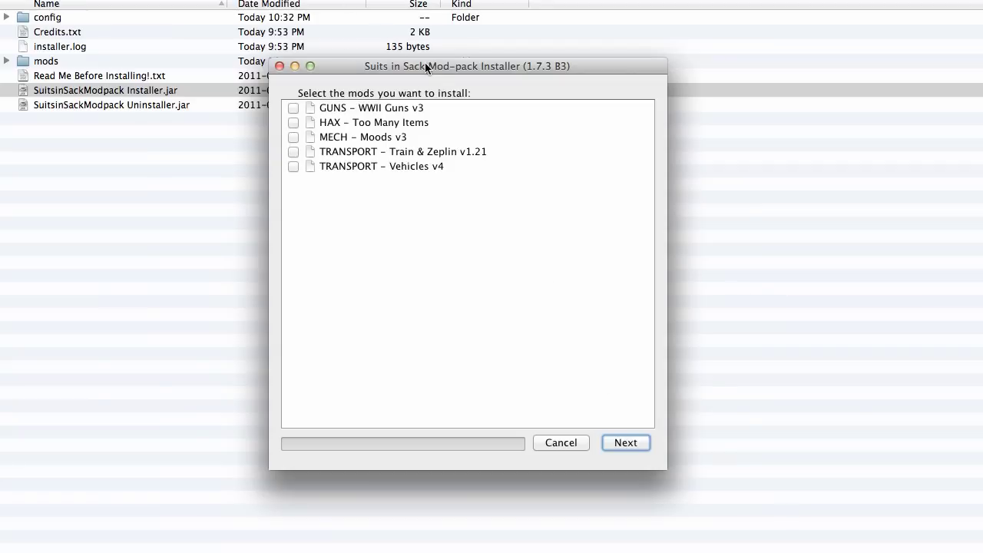
Install the mod-pack with WWII Guns v3, Too Many Items, Moods v3, Train & Zeplin v1.21 and Vehicles v4, and finish the installer
{"action": "left_click", "coordinate": [421, 222]}
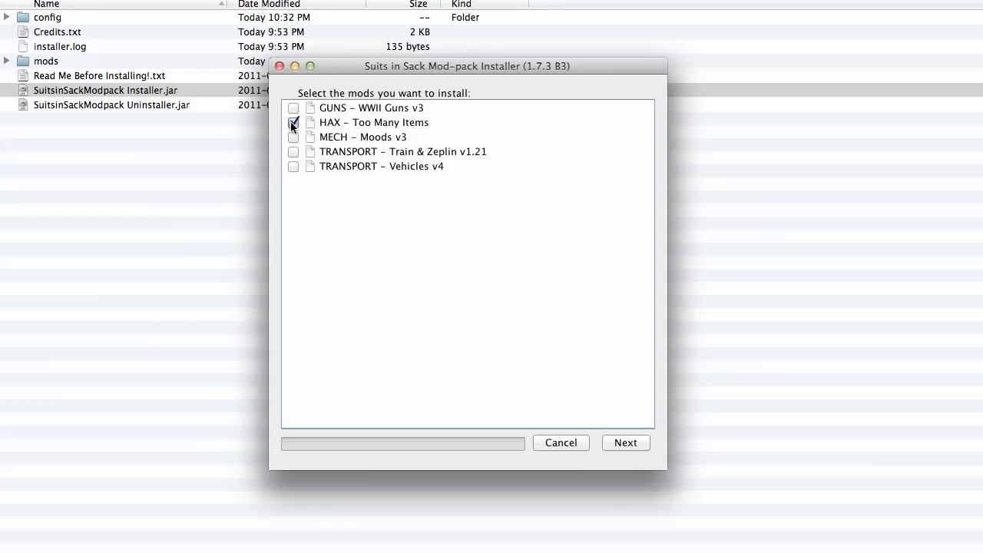
{"action": "left_click", "coordinate": [293, 165]}
{"action": "left_click", "coordinate": [294, 137]}
{"action": "left_click", "coordinate": [293, 108]}
{"action": "left_click", "coordinate": [291, 151]}
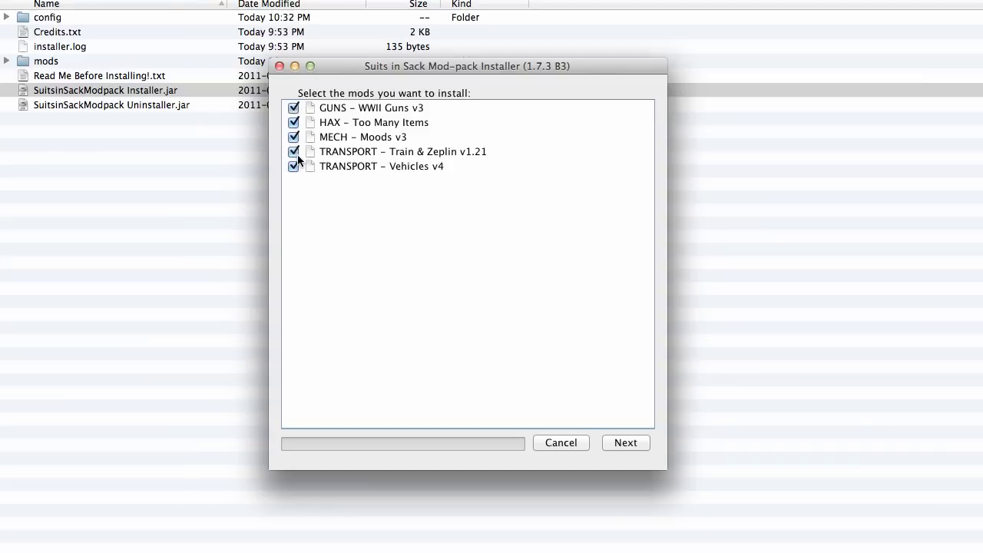
{"action": "left_click", "coordinate": [626, 443]}
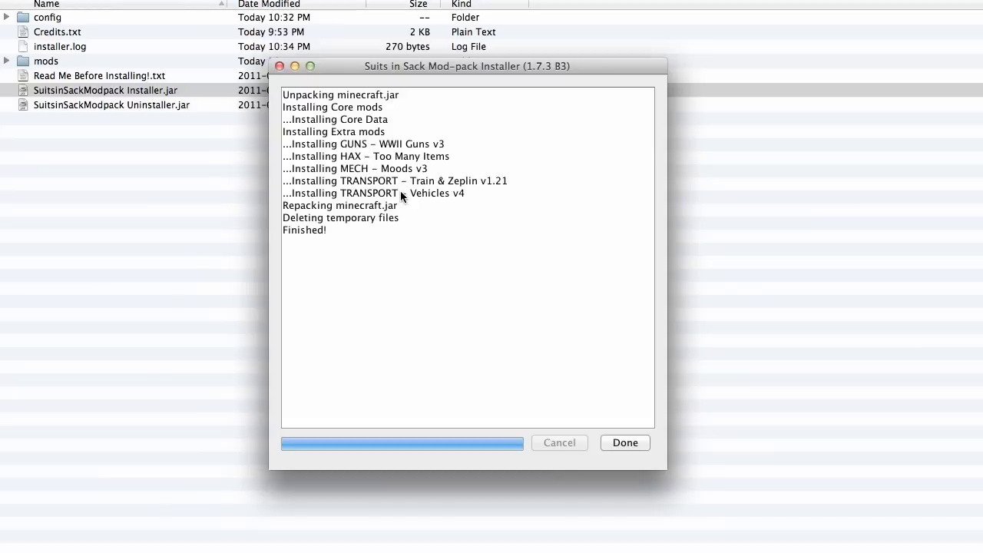
{"action": "left_click", "coordinate": [627, 442]}
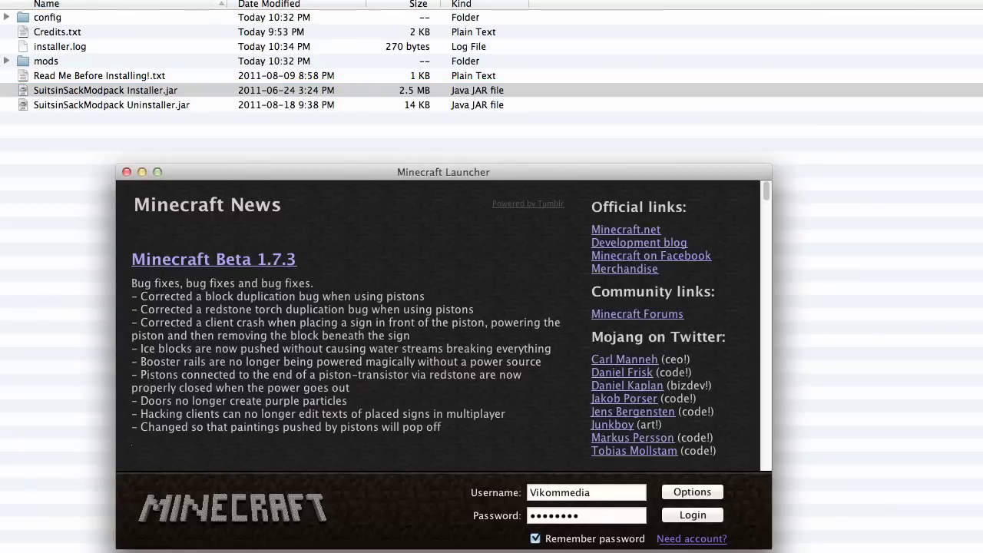
Log in to Minecraft and create a singleplayer world named New World with a random seed
{"action": "left_click", "coordinate": [691, 515]}
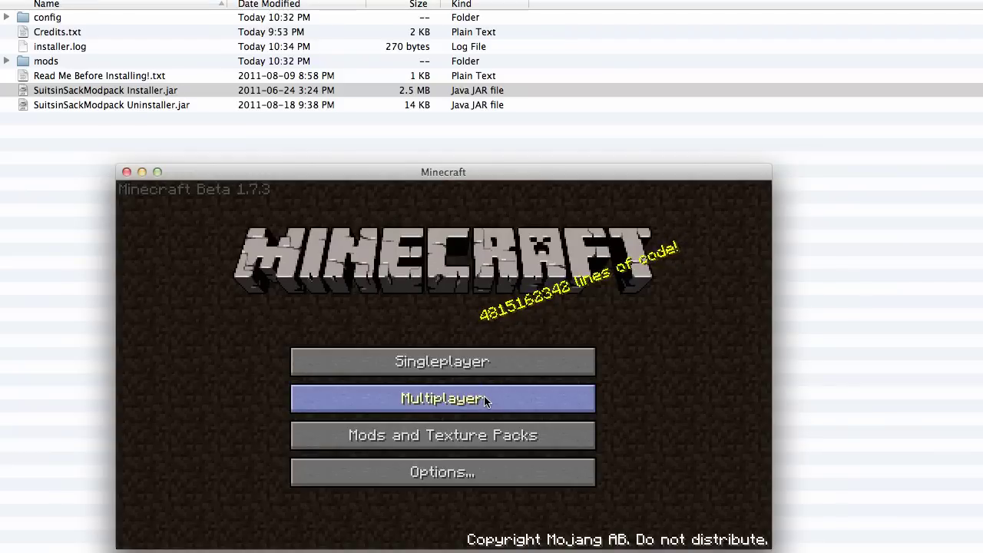
{"action": "left_click", "coordinate": [483, 358]}
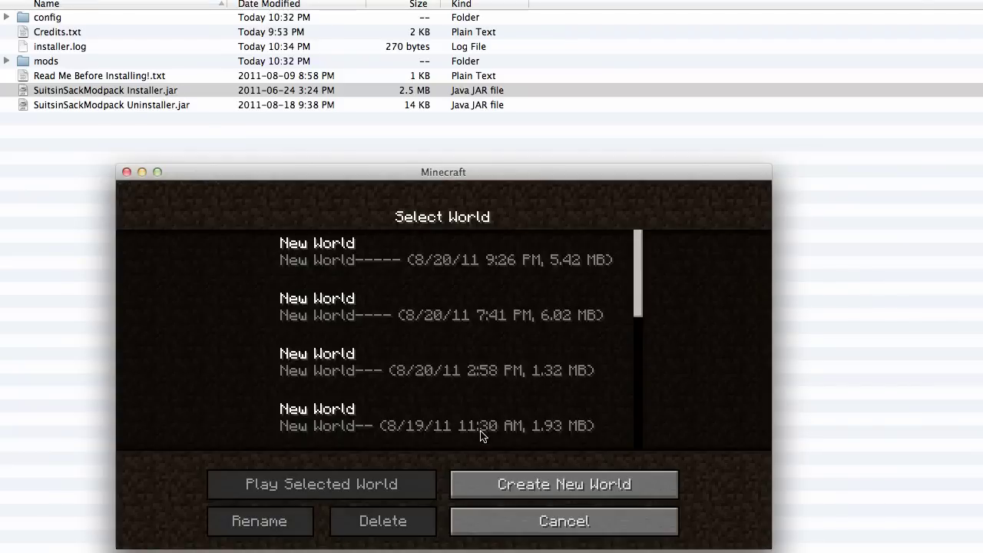
{"action": "left_click", "coordinate": [510, 481]}
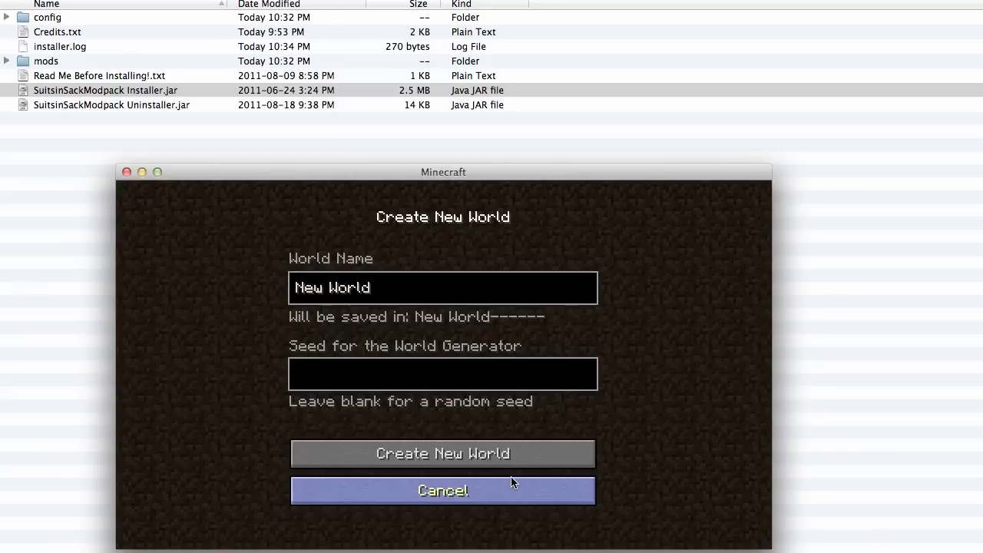
{"action": "left_click", "coordinate": [464, 453]}
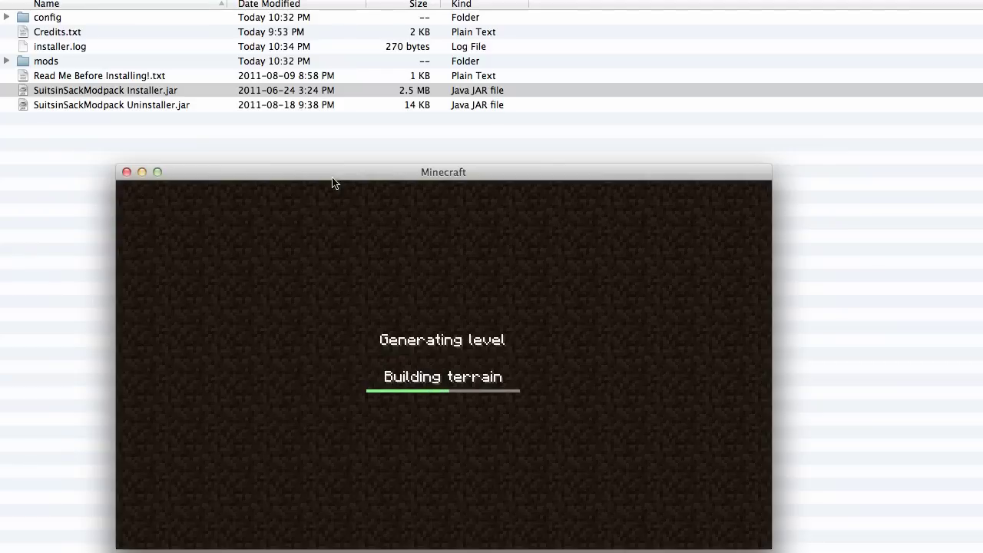
{"action": "left_click_drag", "start_coordinate": [331, 177], "coordinate": [336, 126]}
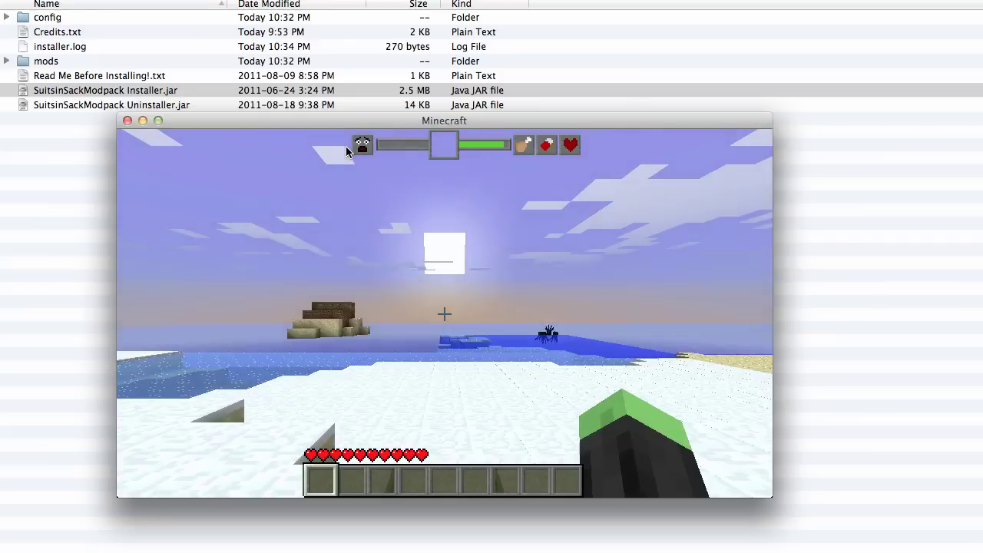
Walk forward across the snow and ice to explore the new world with the mods installed
{"action": "key", "text": "w"}
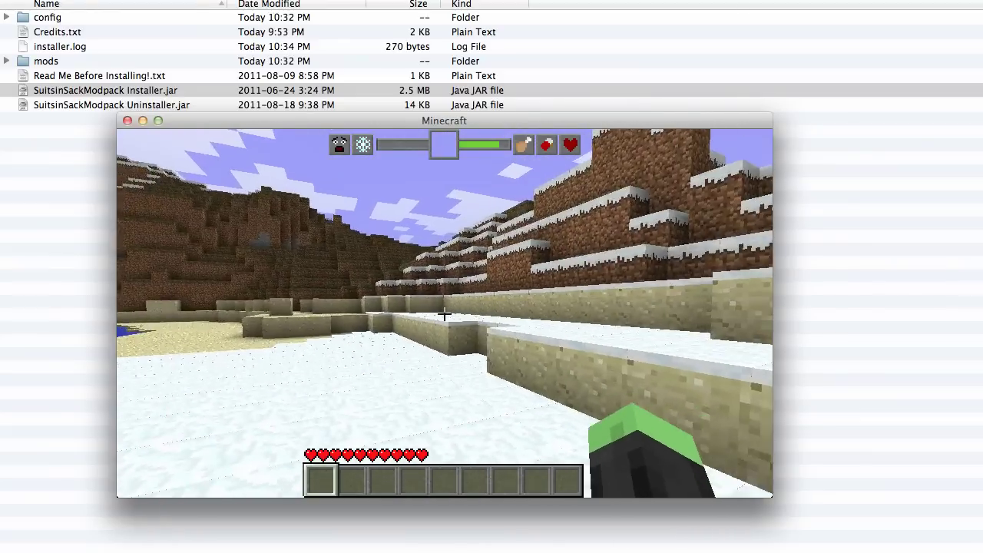
{"action": "key", "text": "w"}
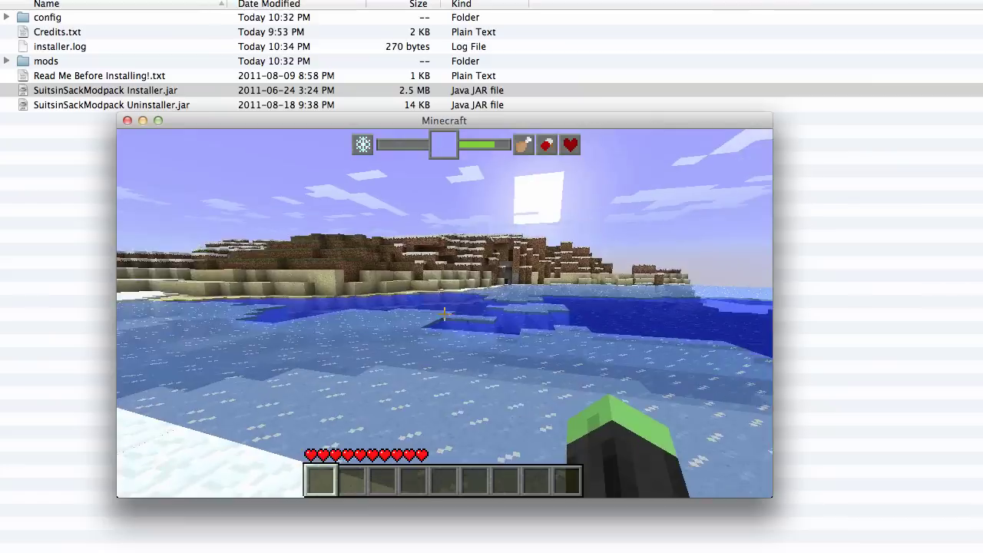
{"action": "key", "text": "w"}
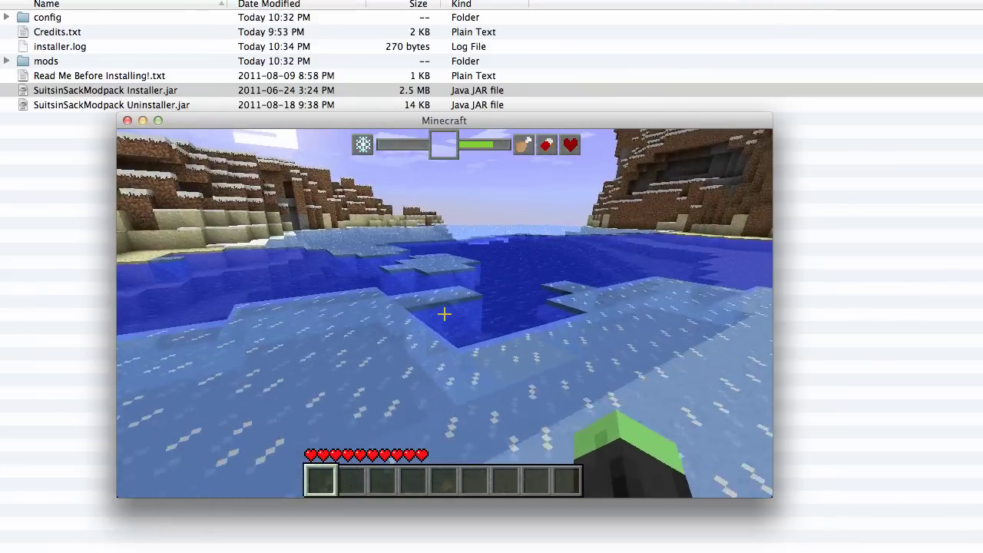
{"action": "key", "text": "w"}
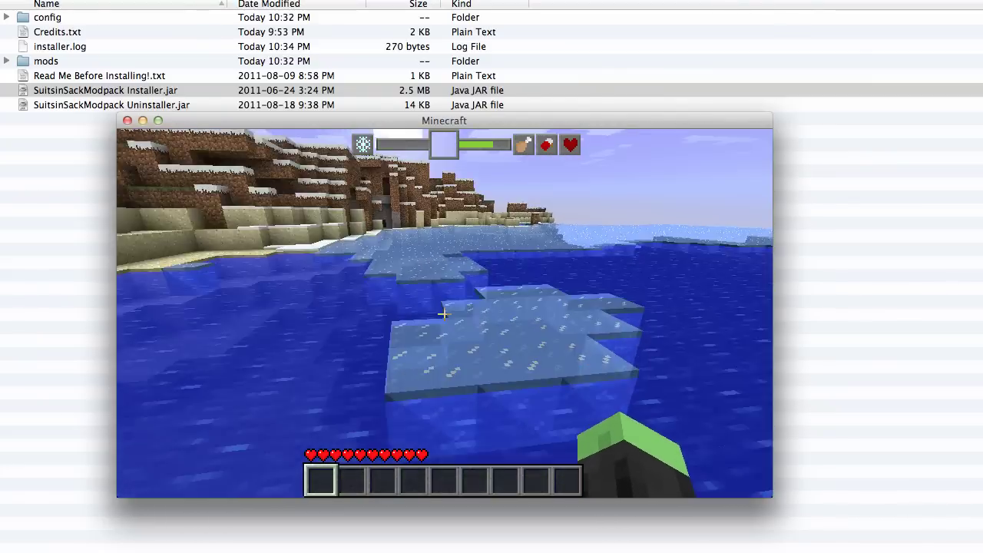
Cross the water onto the frozen lake and walk forward over the ice along the snowy cliffs
{"action": "key", "text": "w"}
{"action": "key", "text": "space"}
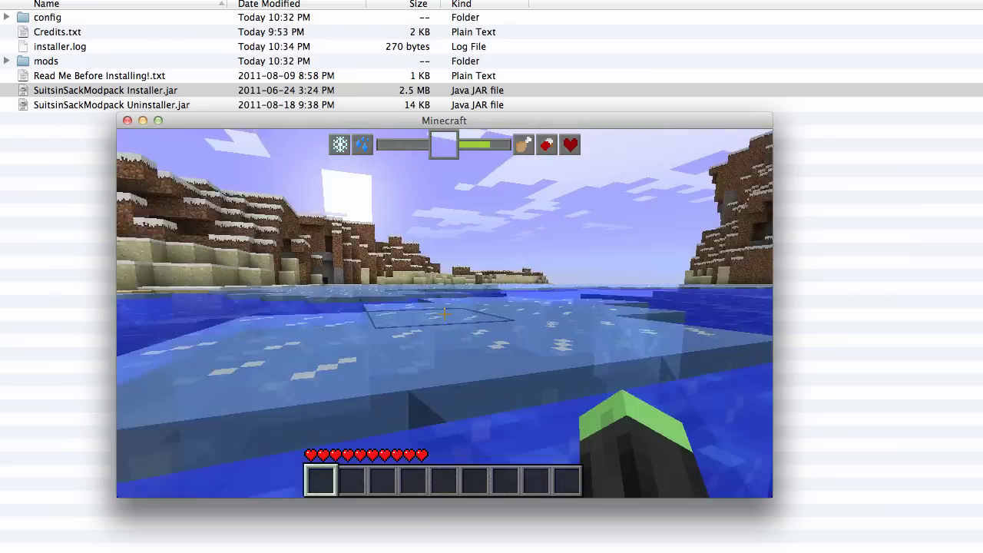
{"action": "key", "text": "w"}
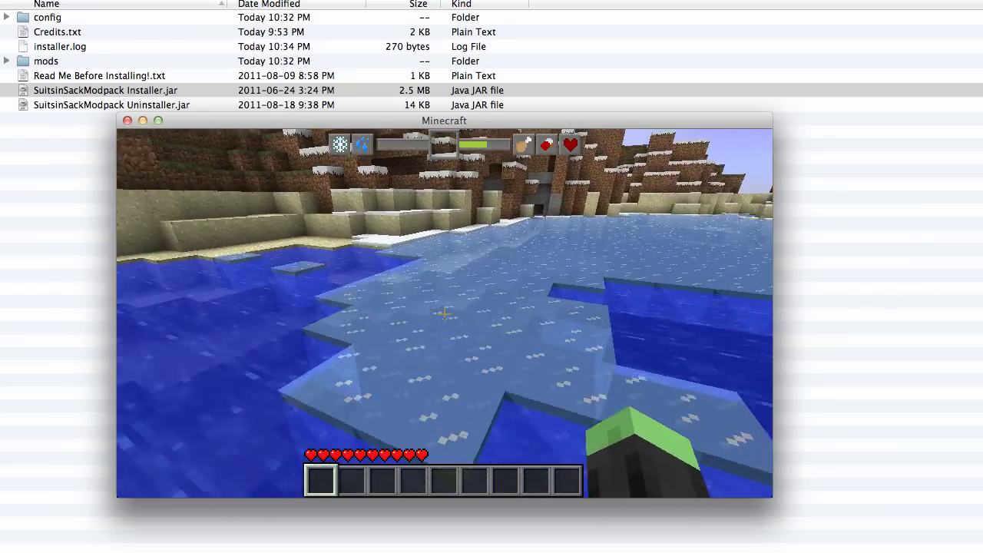
{"action": "key", "text": "w"}
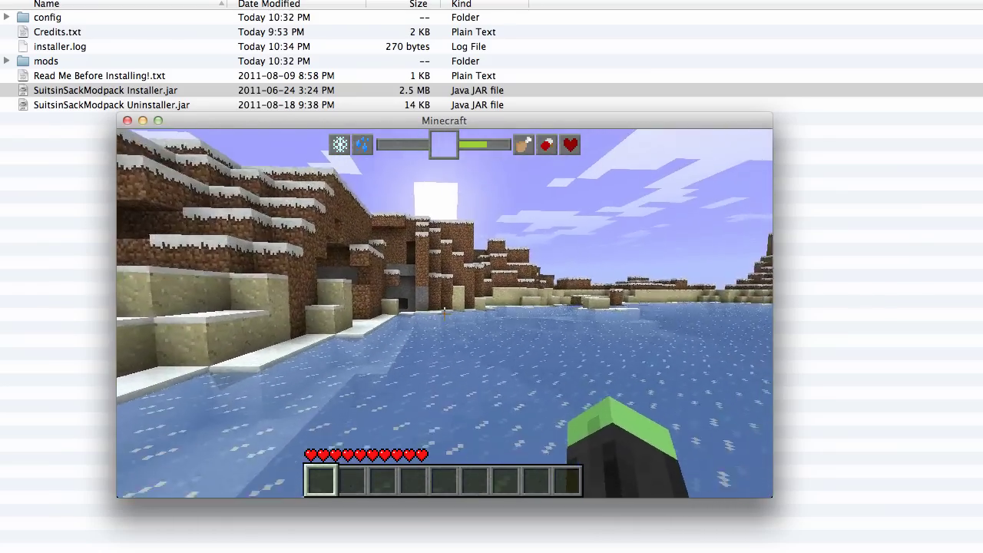
{"action": "key", "text": "w"}
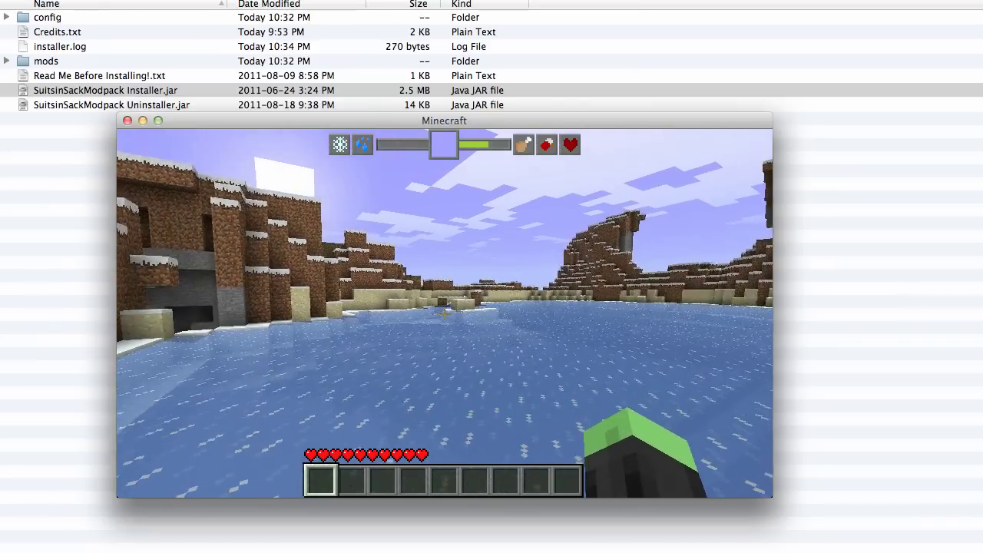
Take a stack of German Weapon Boxes from page 2 of the item list into the inventory
{"action": "key", "text": "e"}
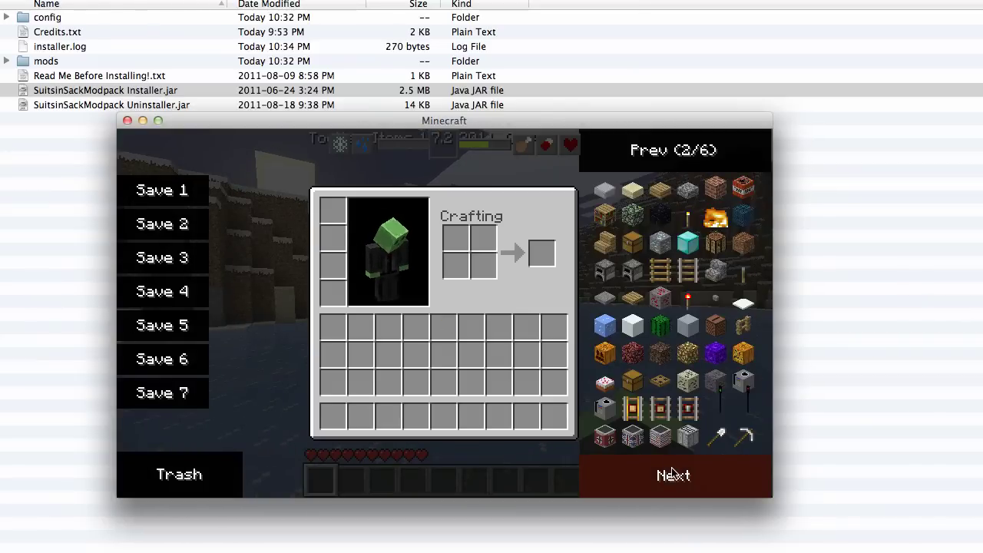
{"action": "left_click", "coordinate": [703, 151]}
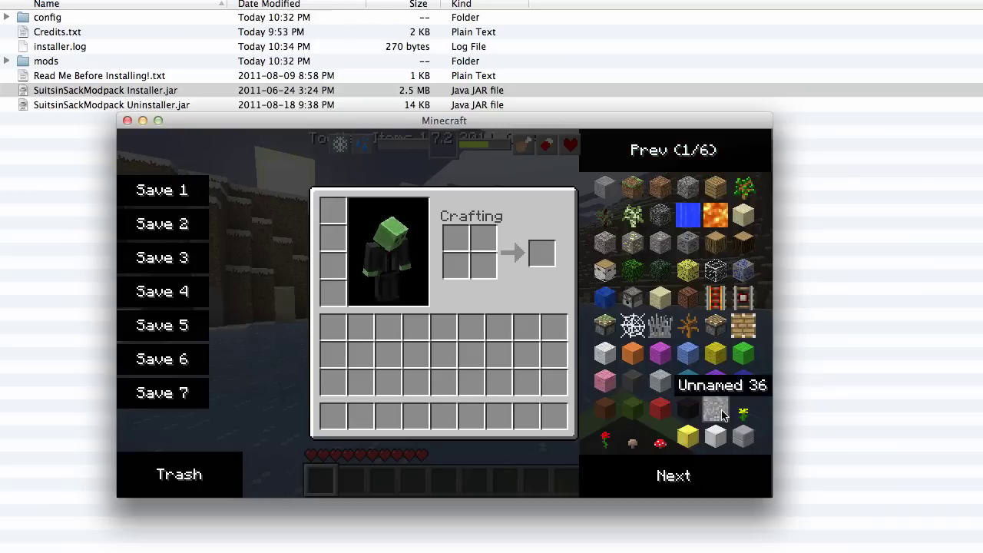
{"action": "left_click", "coordinate": [704, 475]}
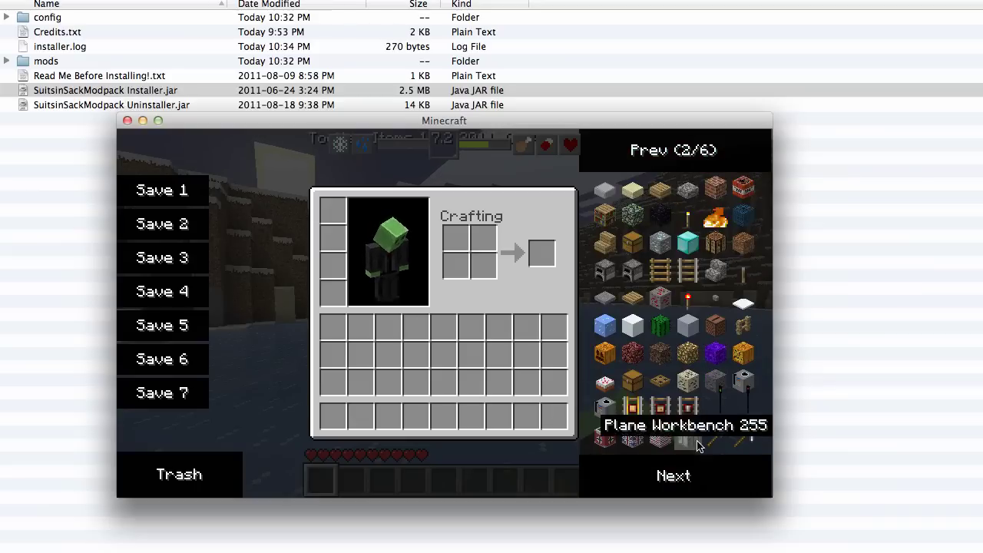
{"action": "left_click", "coordinate": [605, 438]}
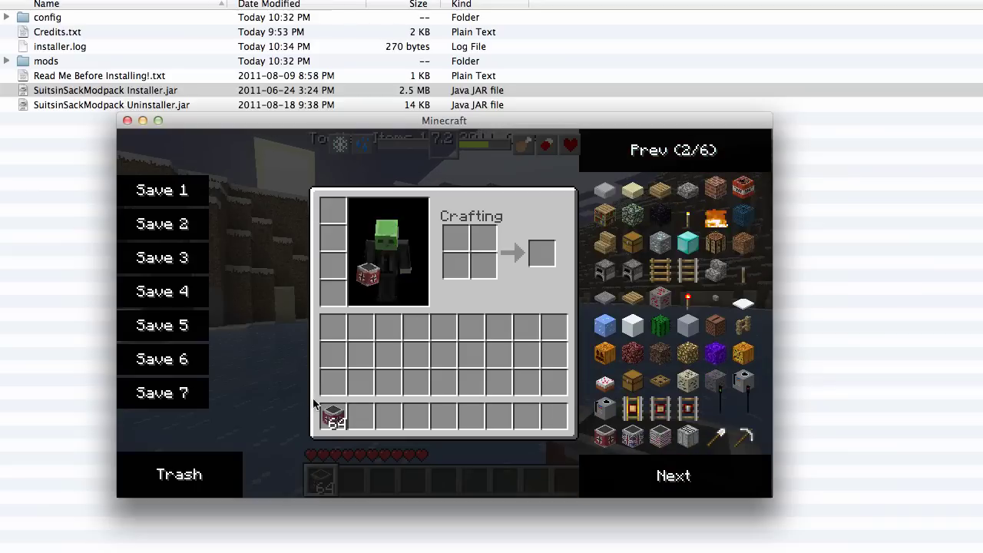
Place a German Weapon Box on the ice, view its weapon crafting options, and leave it
{"action": "key", "text": "e"}
{"action": "right_click", "coordinate": [444, 313]}
{"action": "scroll", "coordinate": [444, 313], "scroll_direction": "up", "scroll_amount": 2}
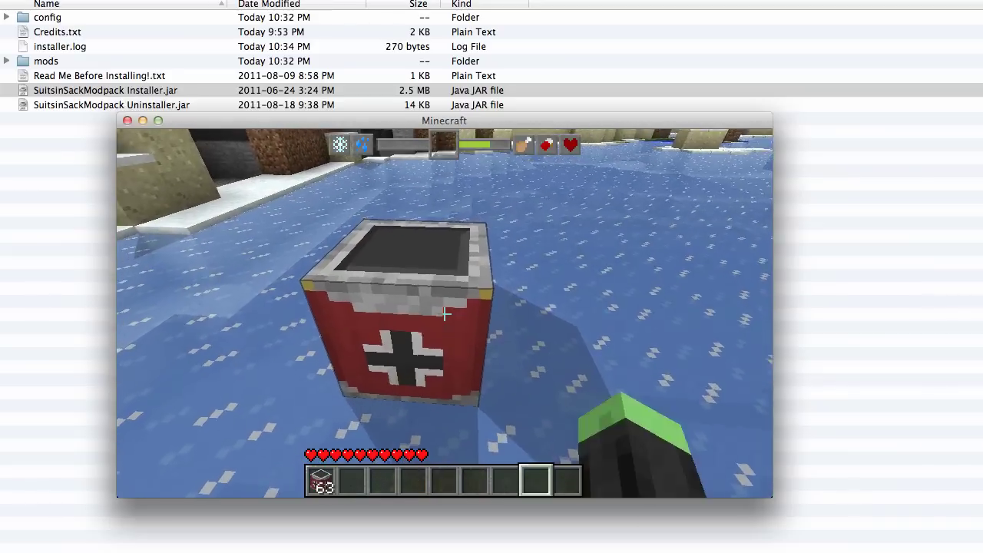
{"action": "right_click", "coordinate": [444, 313]}
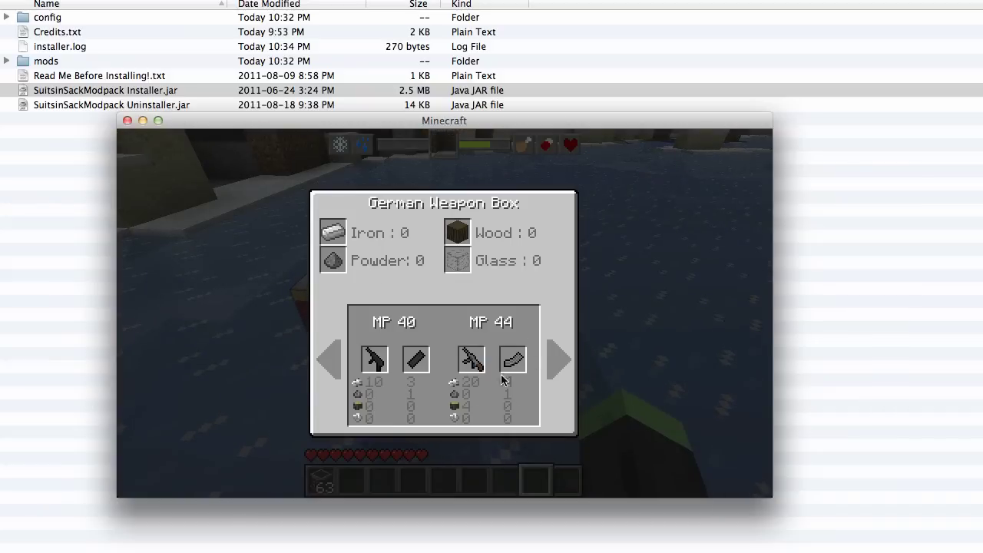
{"action": "key", "text": "Escape"}
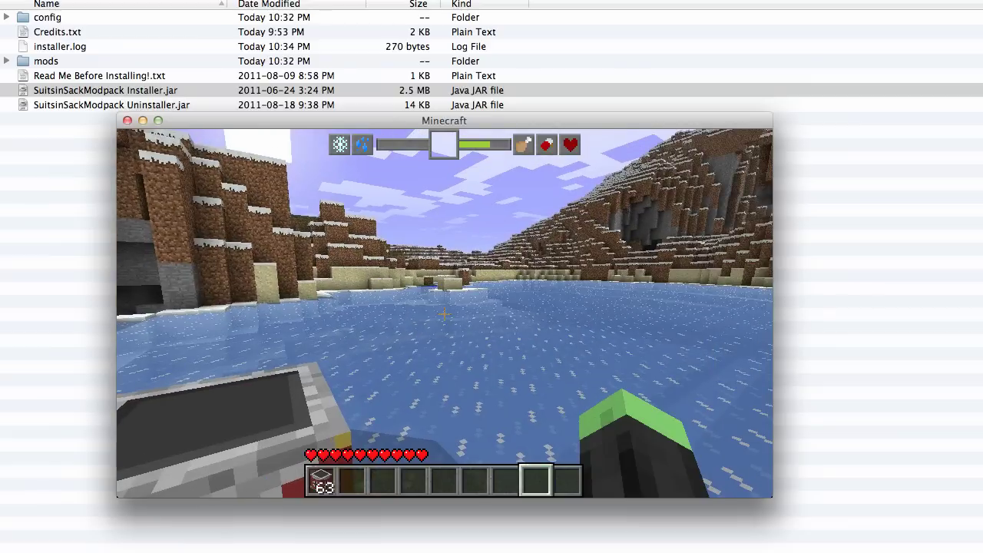
Browse the modded items on pages 4 to 6 of the item list and close Minecraft
{"action": "key", "text": "e"}
{"action": "left_click", "coordinate": [693, 495]}
{"action": "left_click", "coordinate": [698, 473]}
{"action": "left_click", "coordinate": [699, 468]}
{"action": "left_click", "coordinate": [691, 153]}
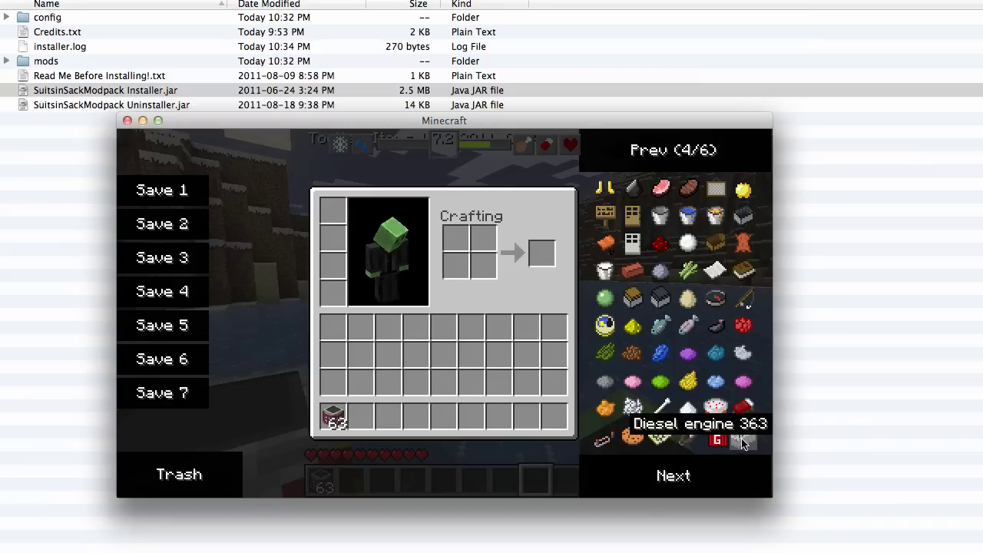
{"action": "left_click", "coordinate": [700, 474]}
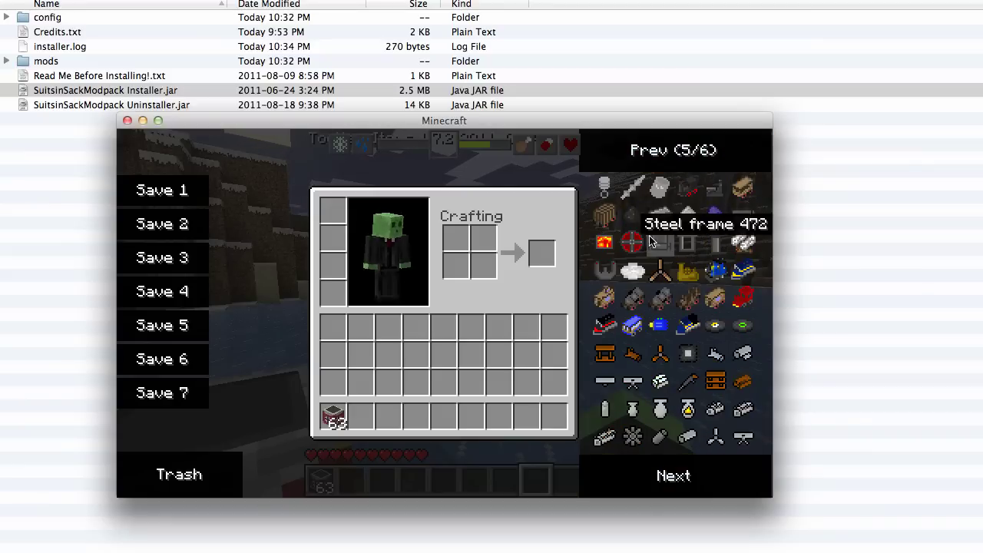
{"action": "left_click", "coordinate": [654, 474]}
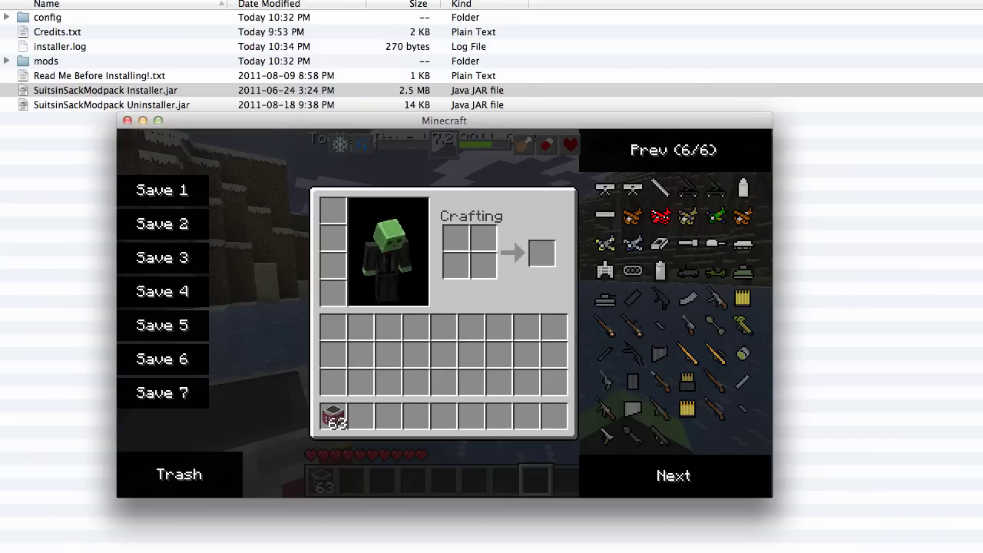
{"action": "left_click", "coordinate": [127, 121]}
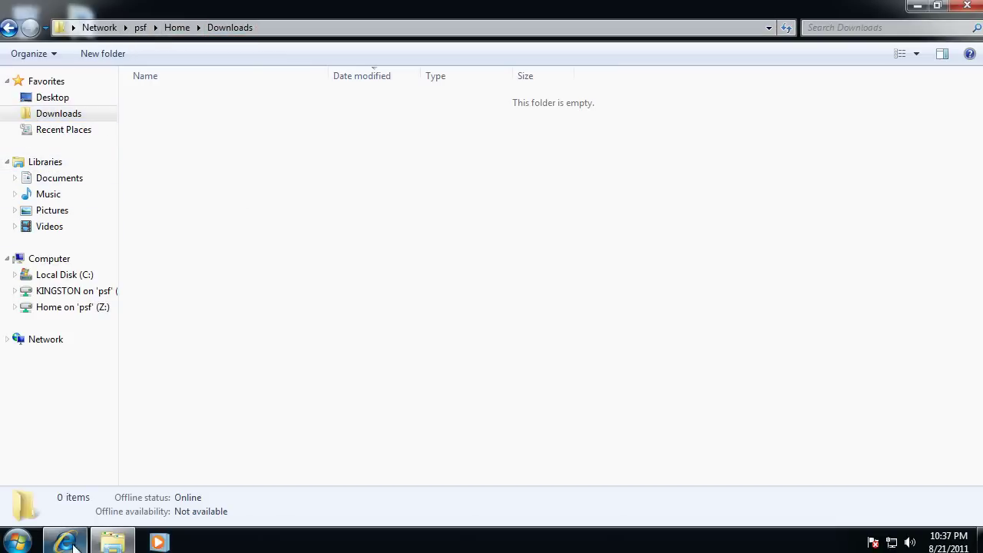
Switch to Internet Explorer on Windows and open the Mod-Pack page of vikommedia.com
{"action": "key", "text": "super+1"}
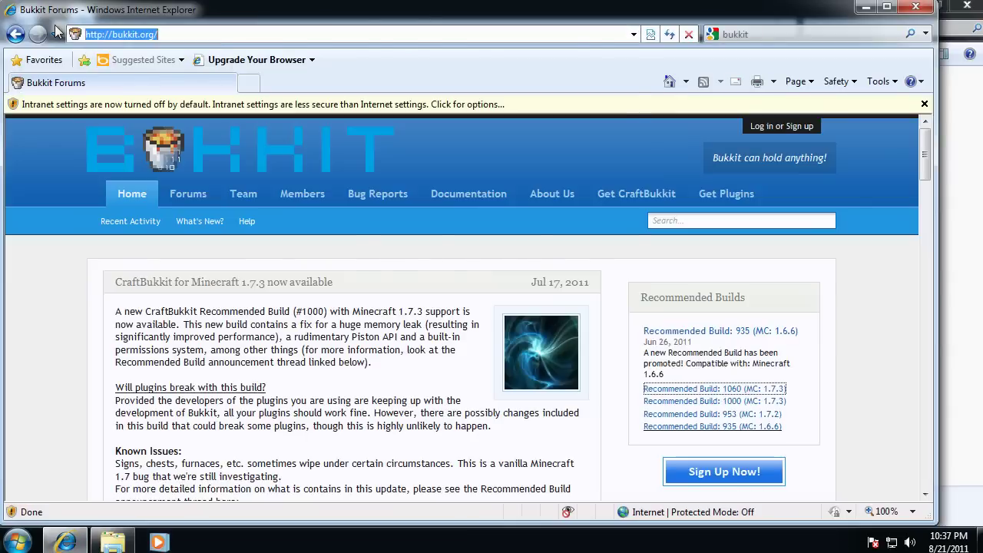
{"action": "left_click", "coordinate": [178, 34]}
{"action": "type", "text": "vi"}
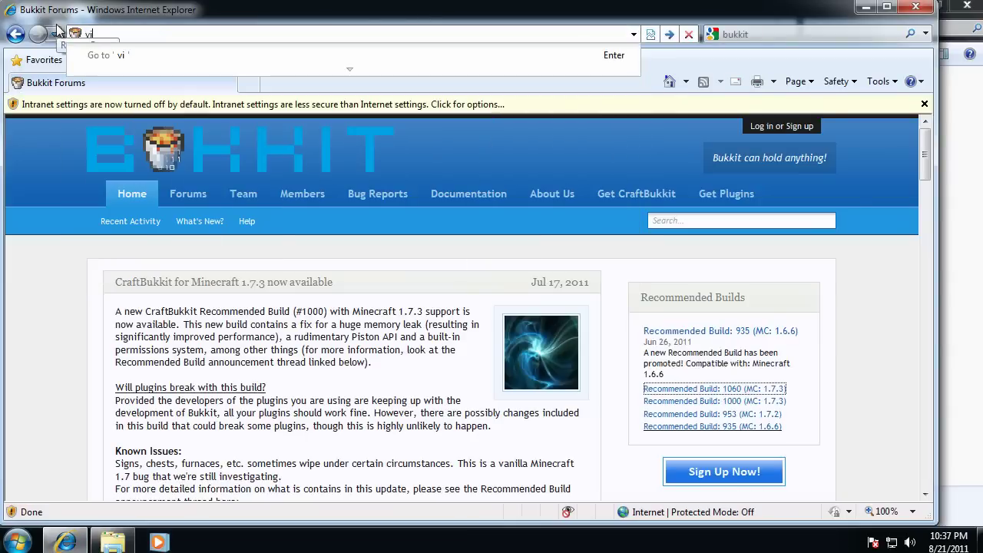
{"action": "type", "text": "kk"}
{"action": "key", "text": "BackSpace"}
{"action": "type", "text": "ia"}
{"action": "key", "text": "Return"}
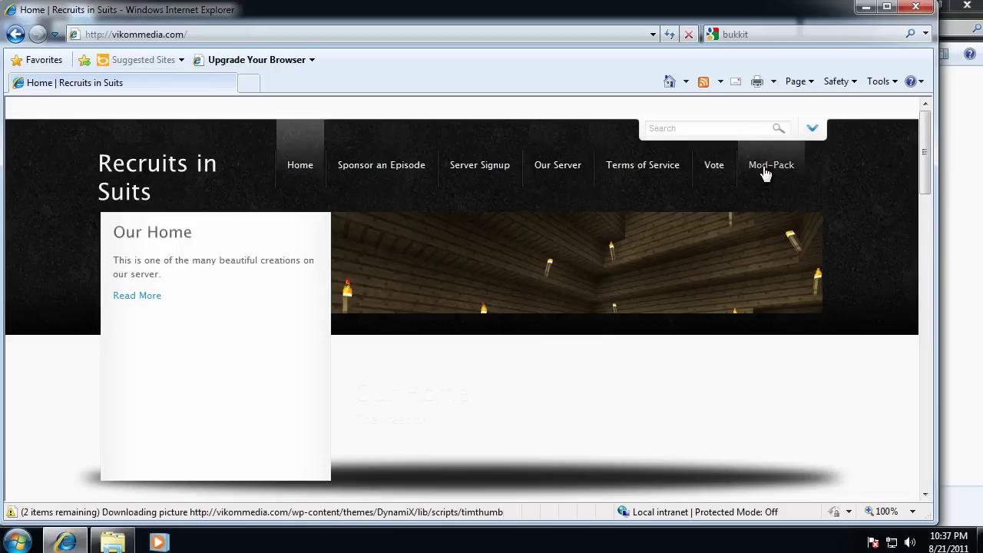
{"action": "left_click", "coordinate": [764, 172]}
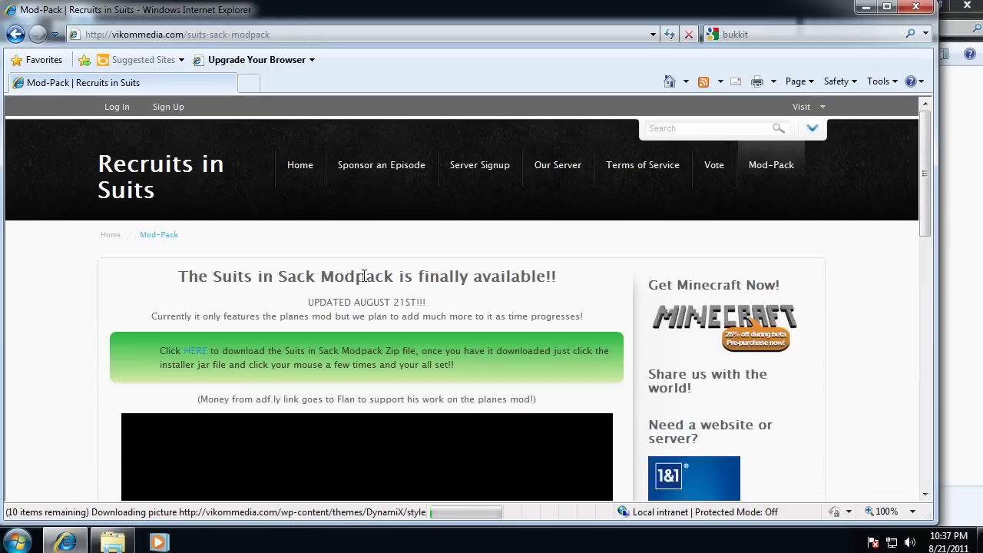
Download SuitsinSackModPack_1.7.3_B3.zip through the adf.ly link and save it to Downloads, replacing the existing file
{"action": "left_click", "coordinate": [198, 352]}
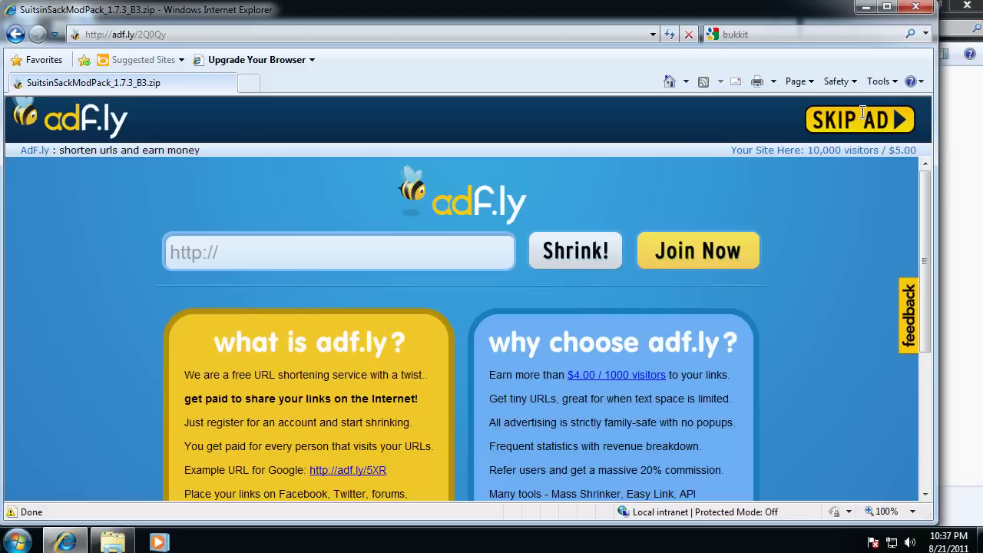
{"action": "left_click", "coordinate": [882, 123]}
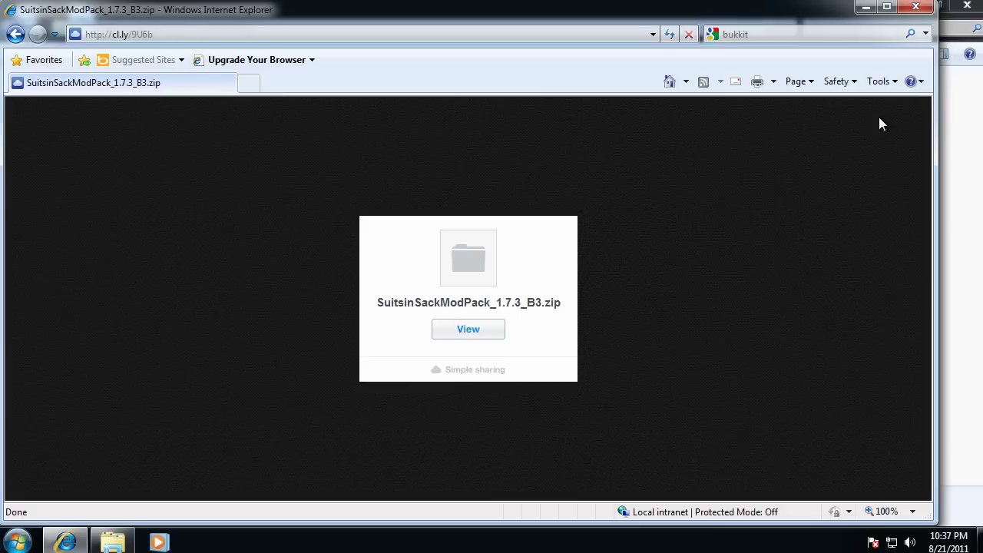
{"action": "left_click", "coordinate": [474, 330]}
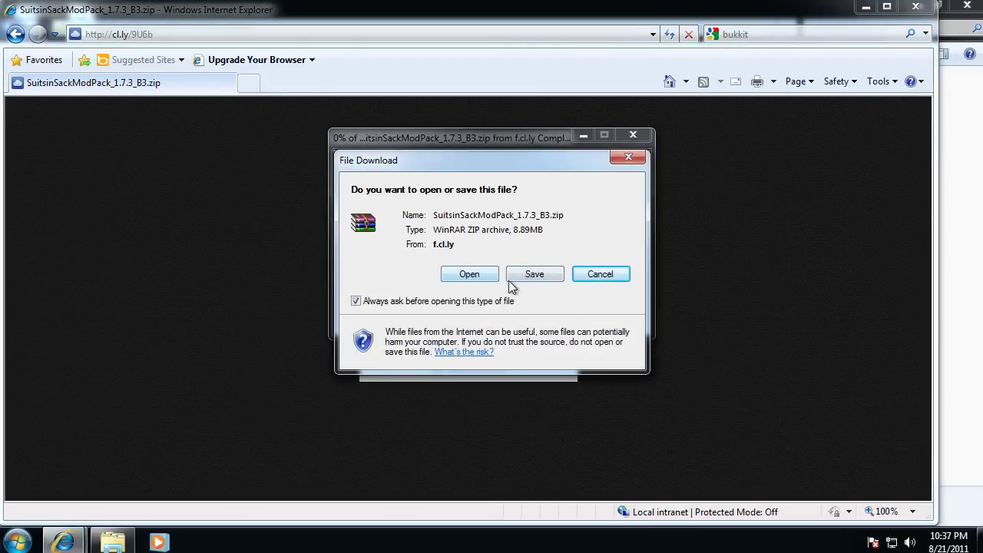
{"action": "left_click", "coordinate": [537, 275]}
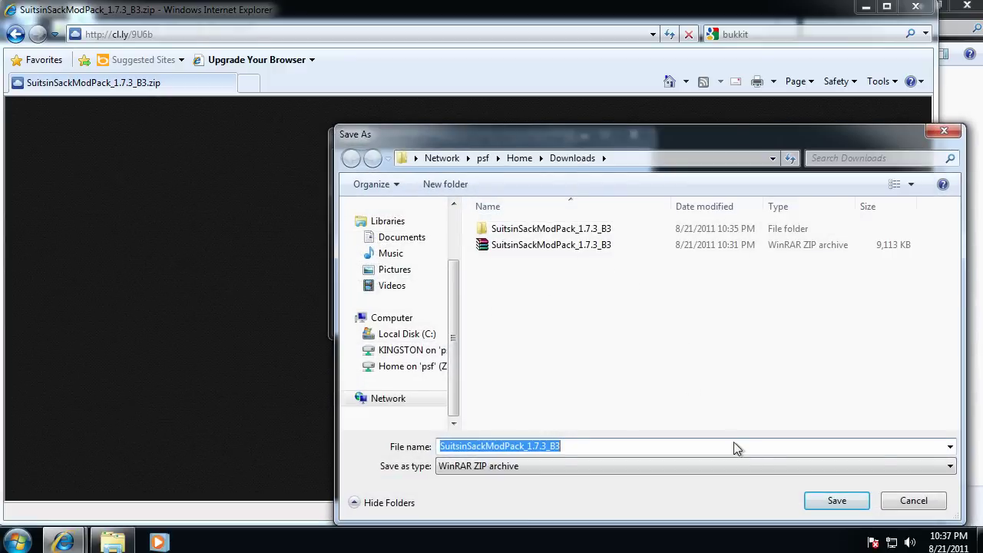
{"action": "left_click", "coordinate": [836, 500]}
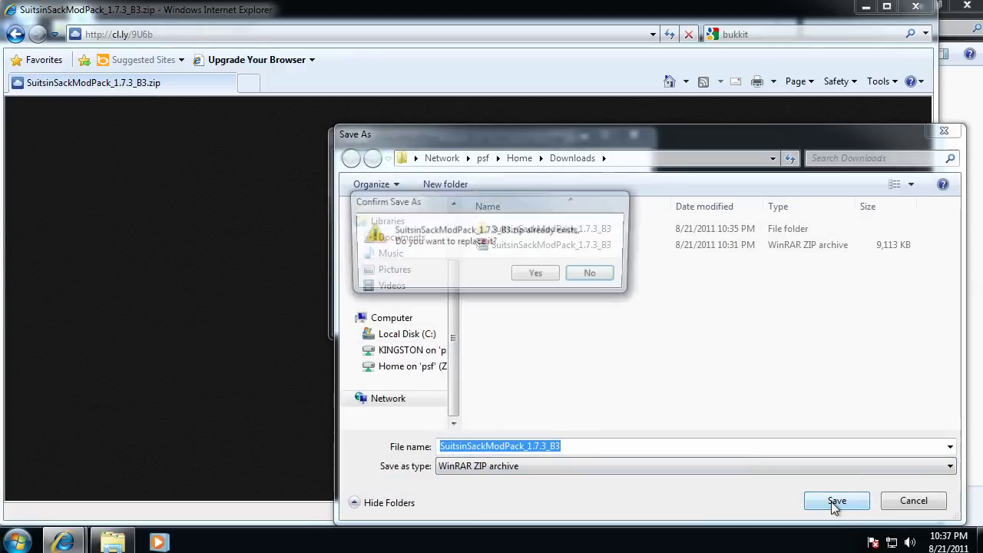
{"action": "left_click", "coordinate": [548, 275]}
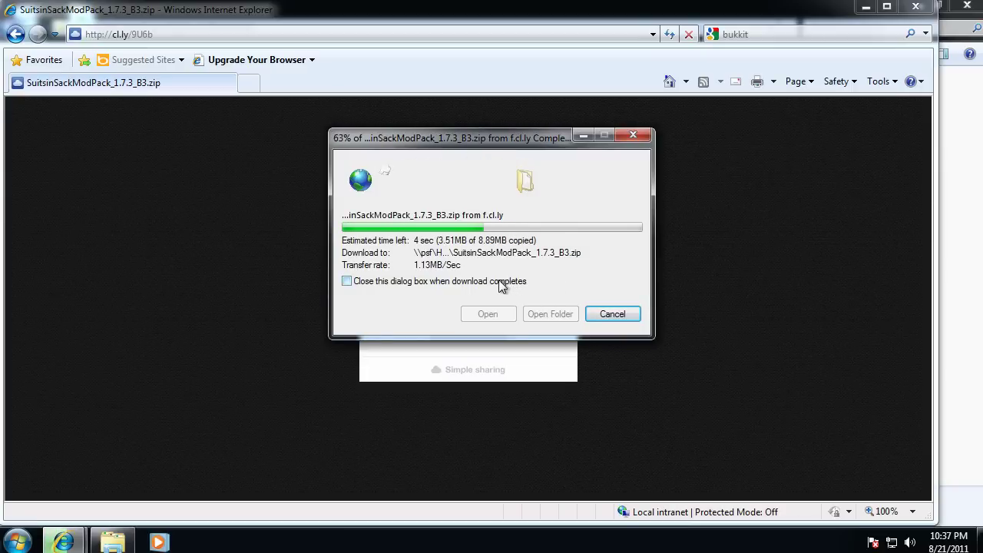
Show the downloaded archive in its folder, refresh the listing, and delete the old extracted SuitsinSackModPack_1.7.3_B3 folder
{"action": "left_click", "coordinate": [552, 315]}
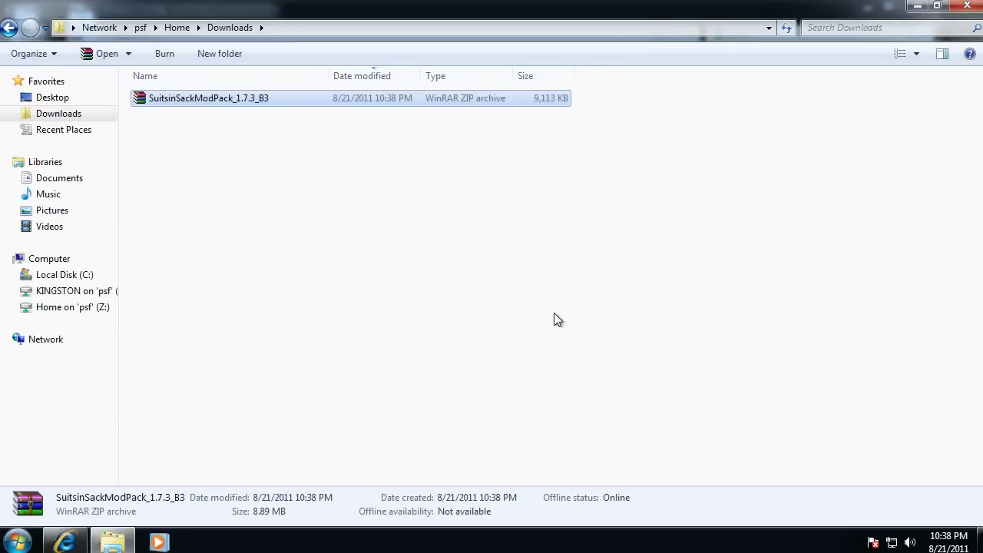
{"action": "left_click", "coordinate": [209, 99]}
{"action": "left_click", "coordinate": [784, 31]}
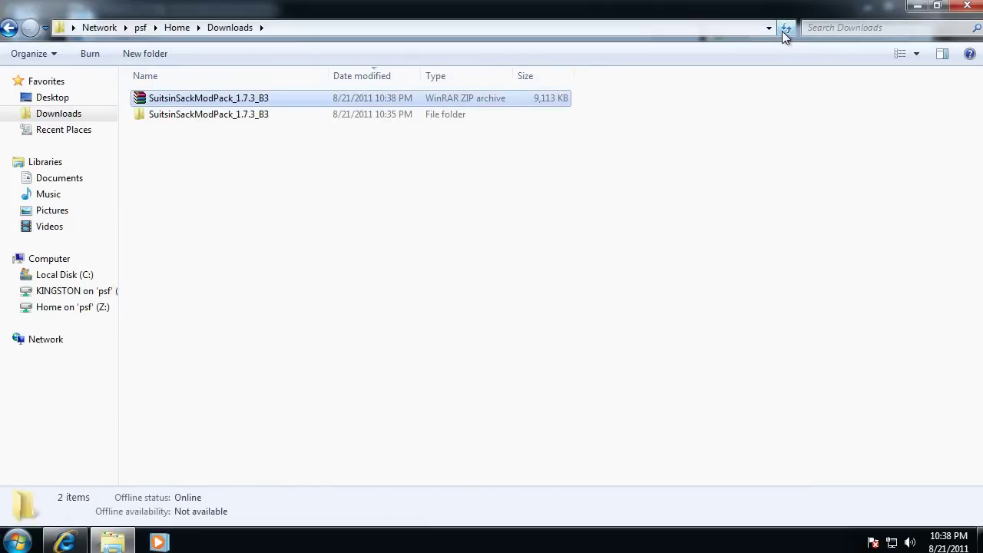
{"action": "left_click", "coordinate": [242, 114]}
{"action": "right_click", "coordinate": [242, 114]}
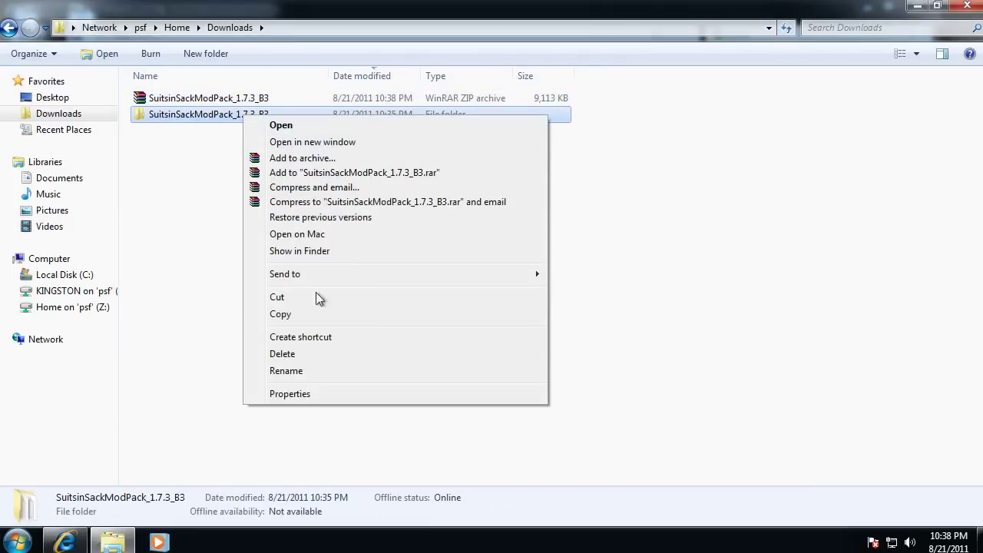
{"action": "left_click", "coordinate": [295, 354]}
{"action": "left_click", "coordinate": [553, 332]}
Open the SuitsinSackModPack_1.7.3_B3 archive with Windows Explorer
{"action": "left_click", "coordinate": [236, 106]}
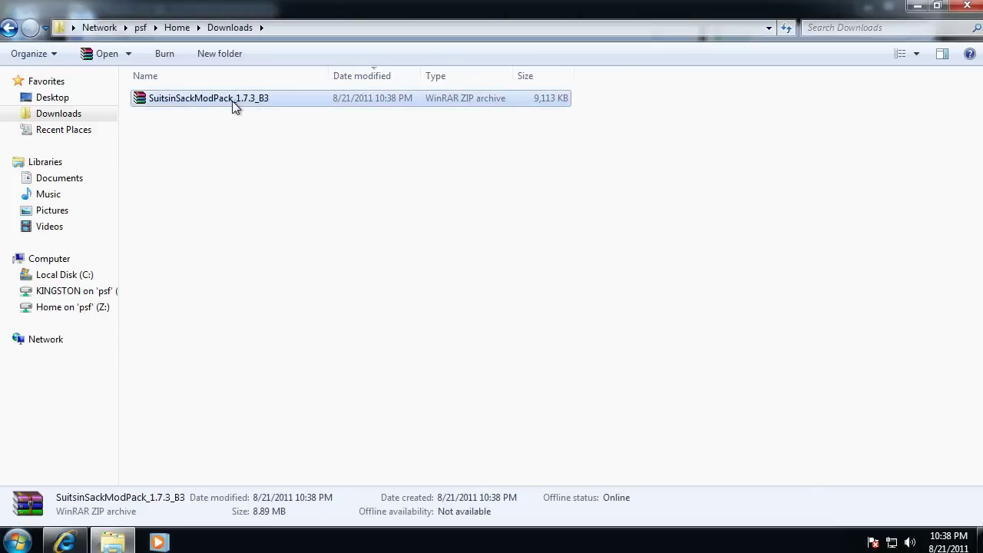
{"action": "right_click", "coordinate": [226, 97]}
{"action": "mouse_move", "coordinate": [378, 175]}
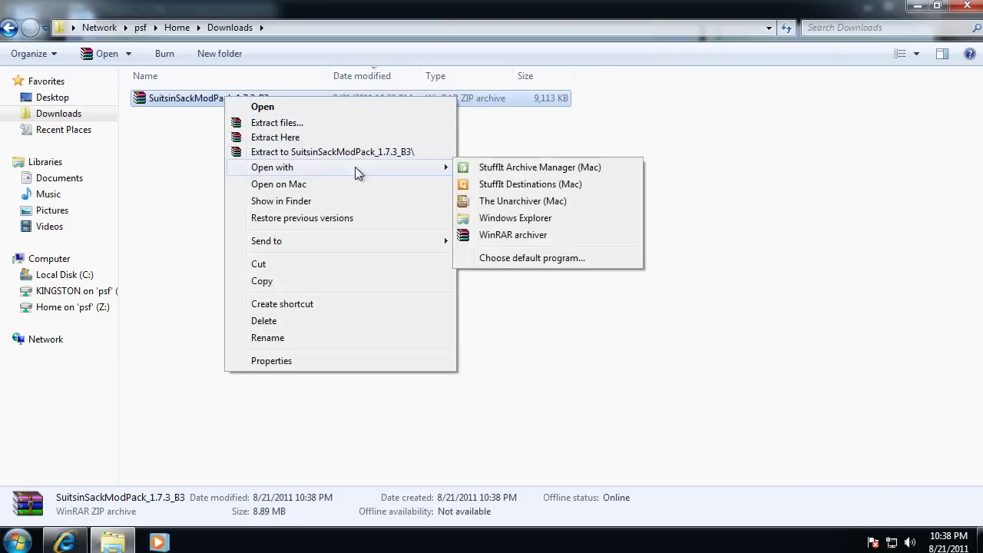
{"action": "left_click", "coordinate": [518, 219]}
{"action": "left_click_drag", "start_coordinate": [417, 67], "coordinate": [474, 59]}
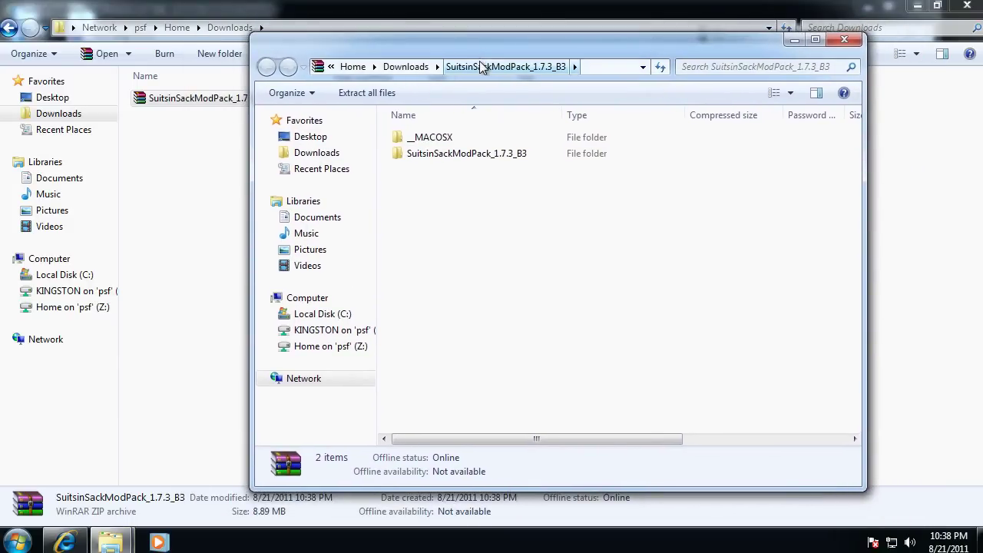
Examine the contents of the SuitsinSackModPack_1.7.3_B3 folder inside the archive and return to the archive's top level
{"action": "left_click", "coordinate": [446, 145]}
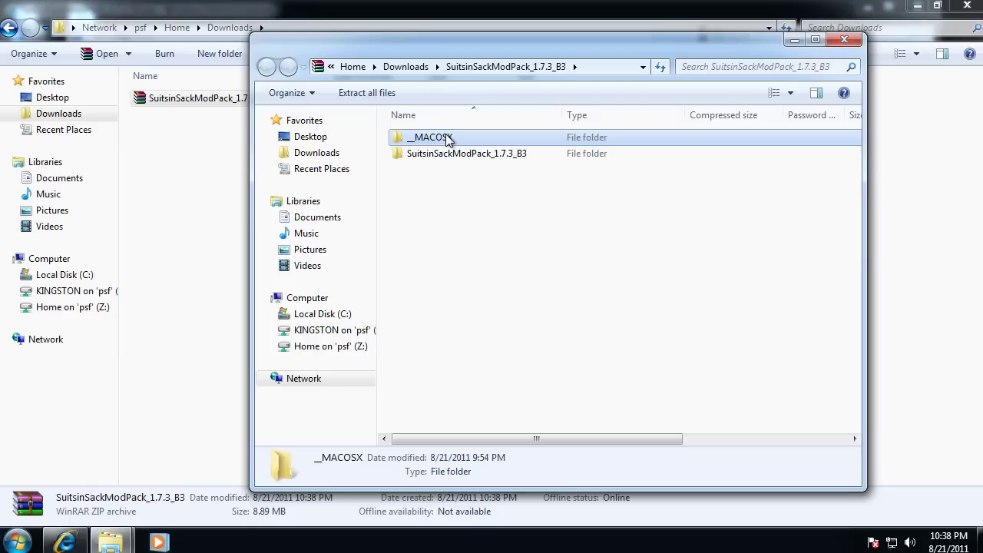
{"action": "left_click", "coordinate": [449, 228]}
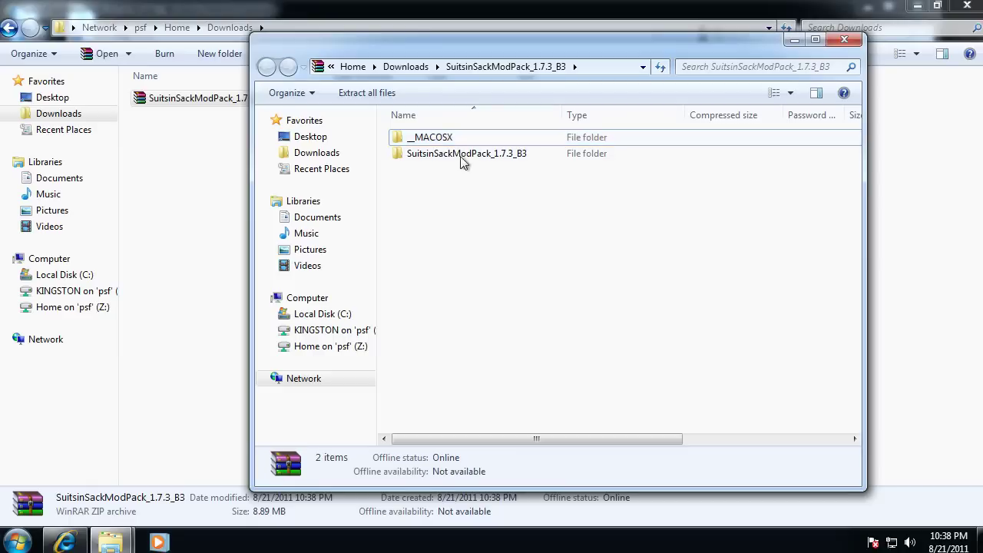
{"action": "left_click", "coordinate": [413, 155]}
{"action": "double_click", "coordinate": [412, 154]}
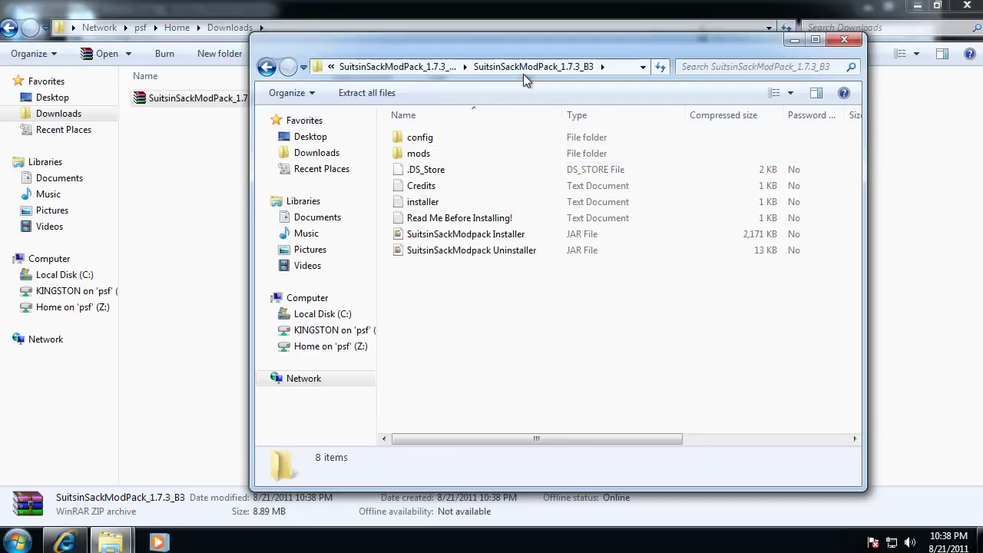
{"action": "left_click", "coordinate": [421, 68]}
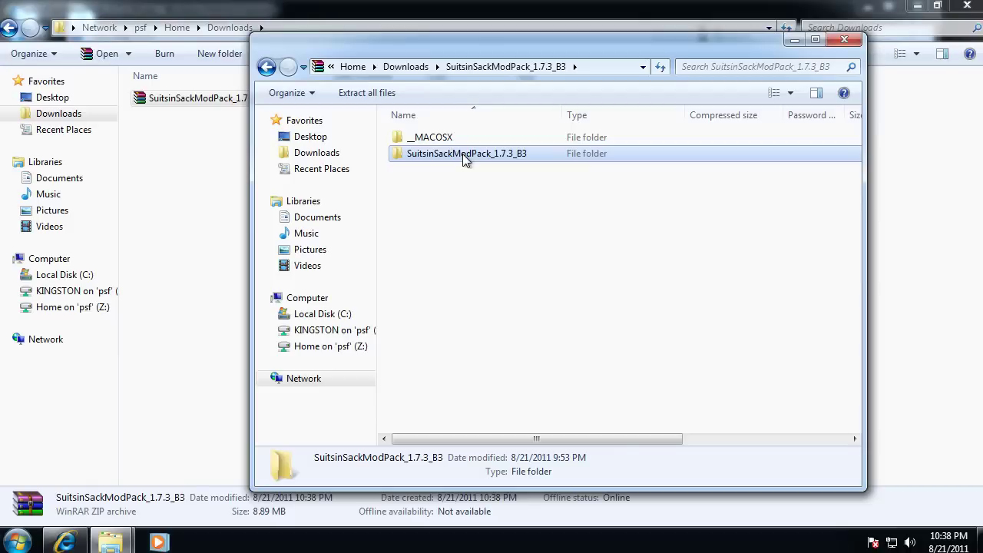
Open the SuitsinSackModPack_1.7.3_B3 folder inside the archive and examine its files and the commands available for SuitsinSackModpack Installer
{"action": "double_click", "coordinate": [464, 156]}
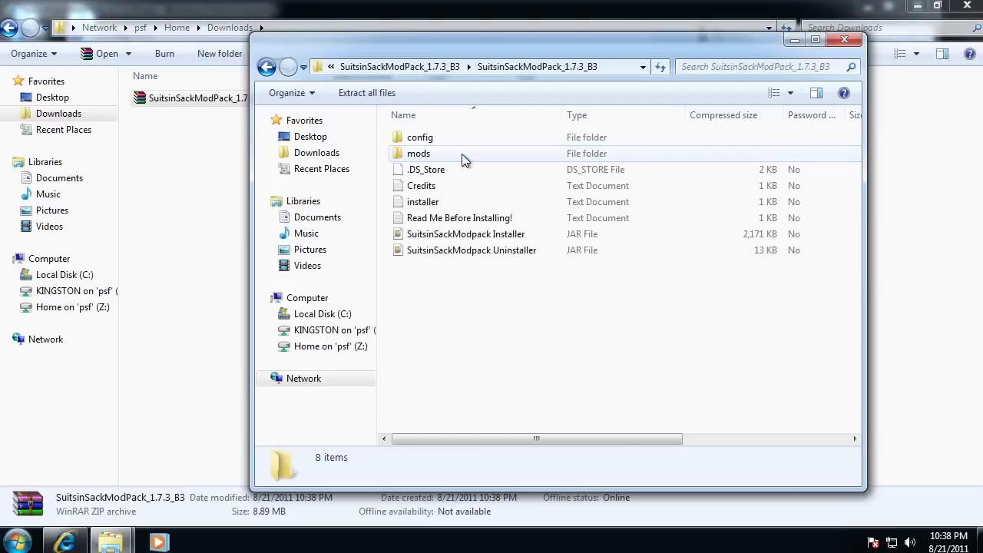
{"action": "left_click", "coordinate": [429, 186]}
{"action": "left_click", "coordinate": [425, 170]}
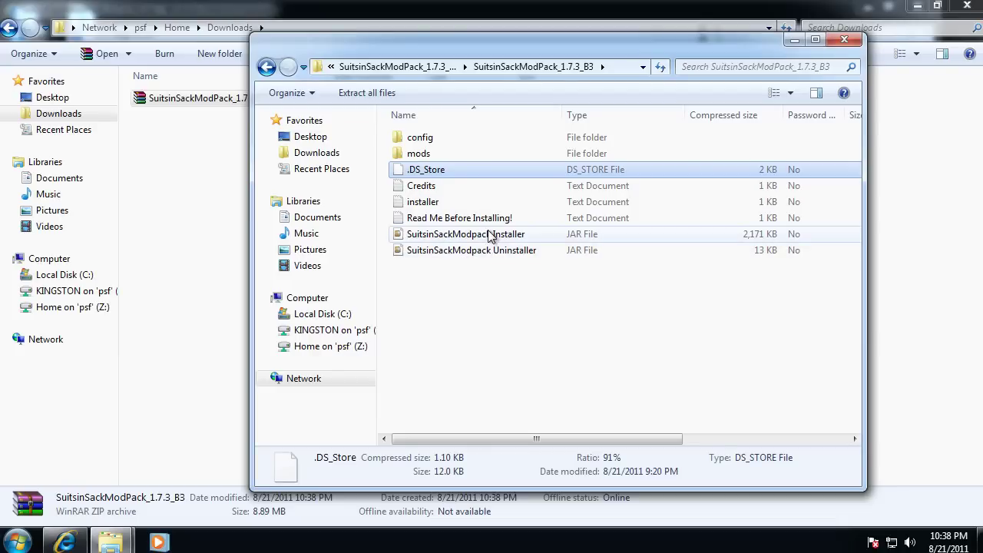
{"action": "left_click", "coordinate": [476, 264]}
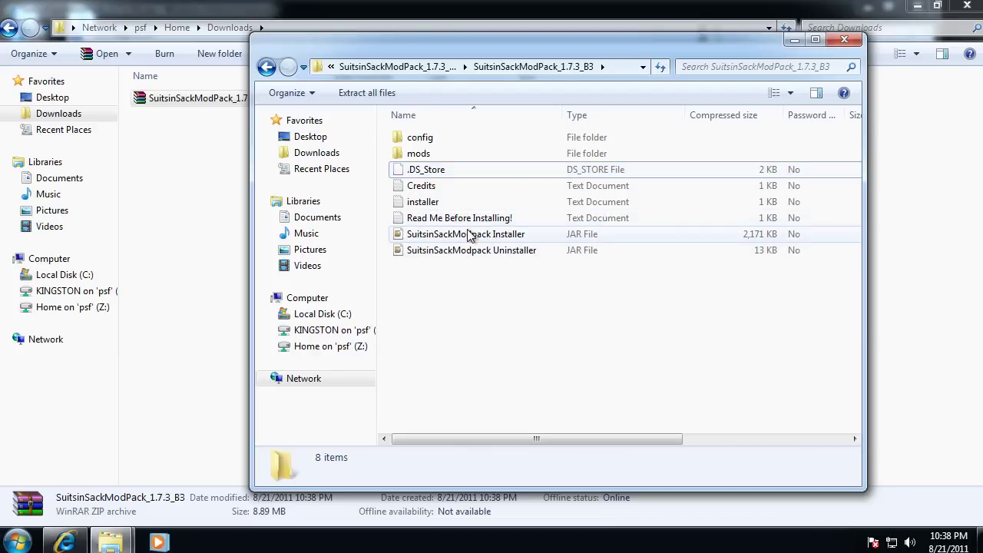
{"action": "left_click", "coordinate": [472, 237]}
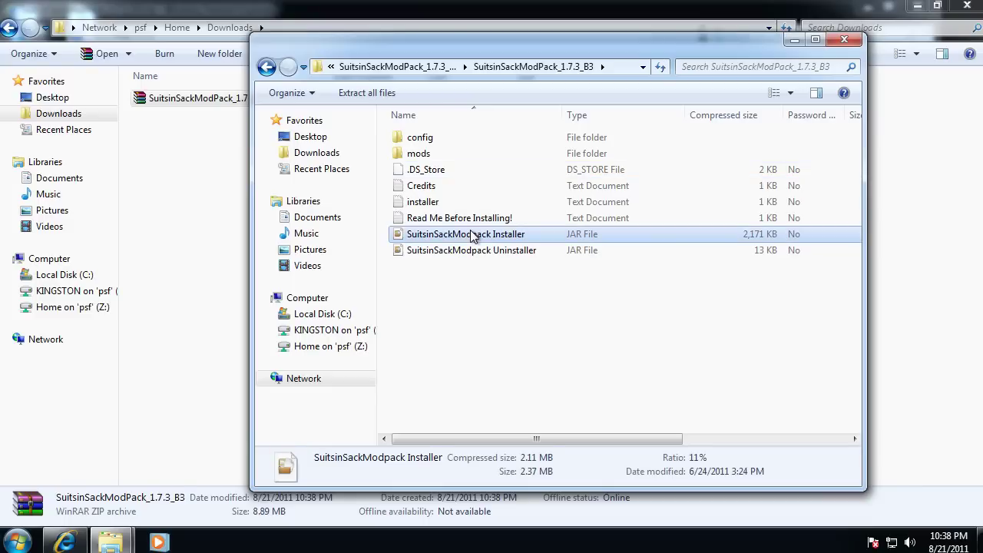
{"action": "right_click", "coordinate": [449, 232]}
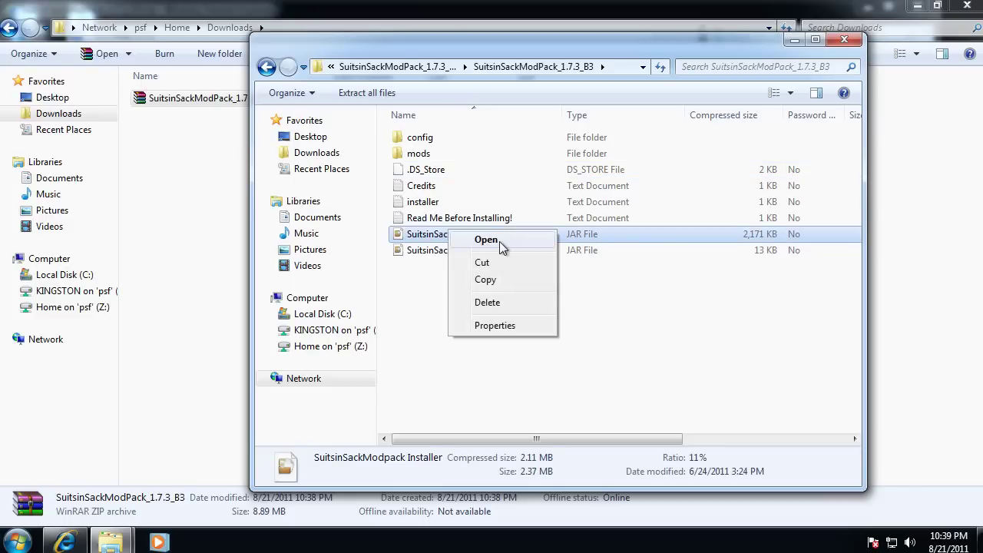
{"action": "left_click", "coordinate": [675, 317]}
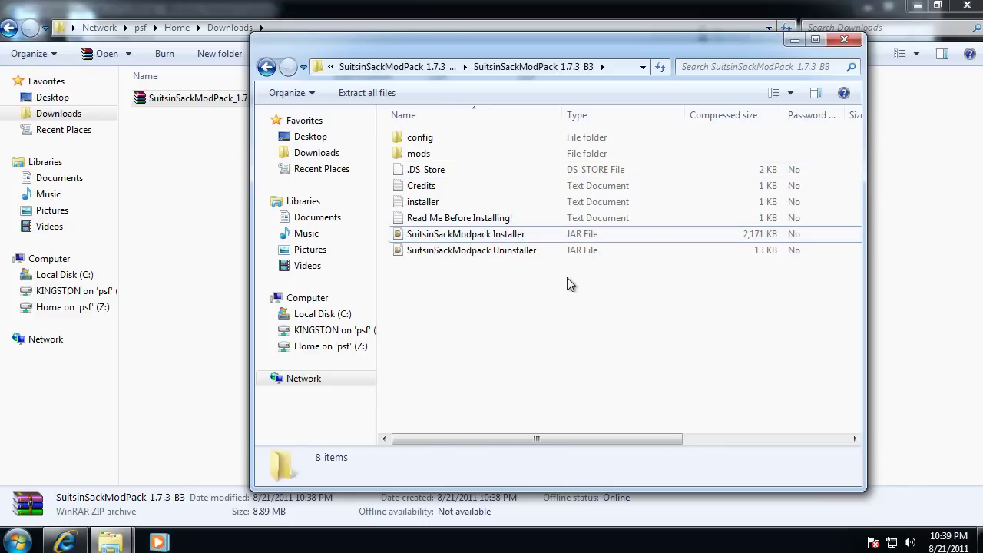
Extract all files to \\psf\Home\Downloads\SuitsinSackModPack_1.7.3_B3, allowing every item to be copied without encryption
{"action": "left_click", "coordinate": [375, 97]}
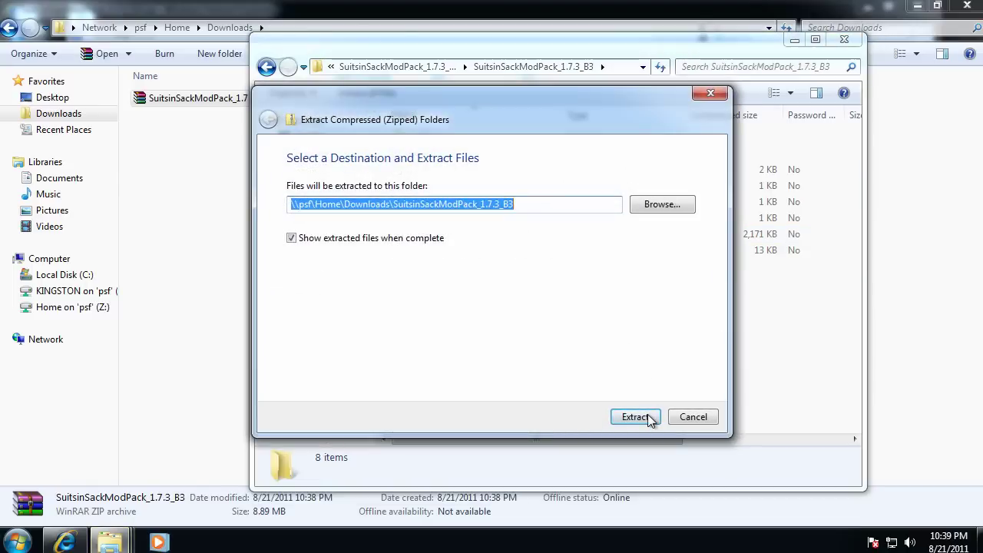
{"action": "left_click", "coordinate": [636, 417]}
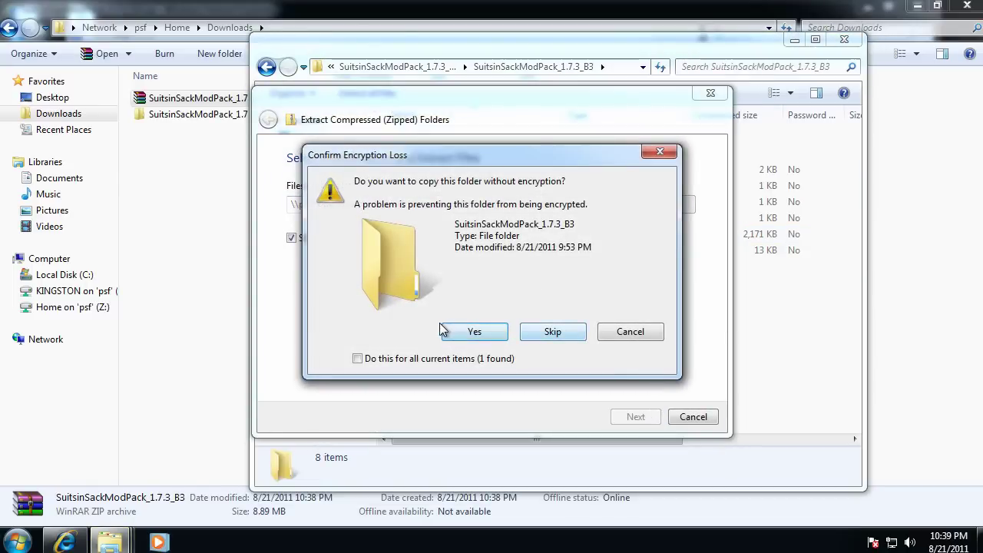
{"action": "left_click", "coordinate": [471, 331]}
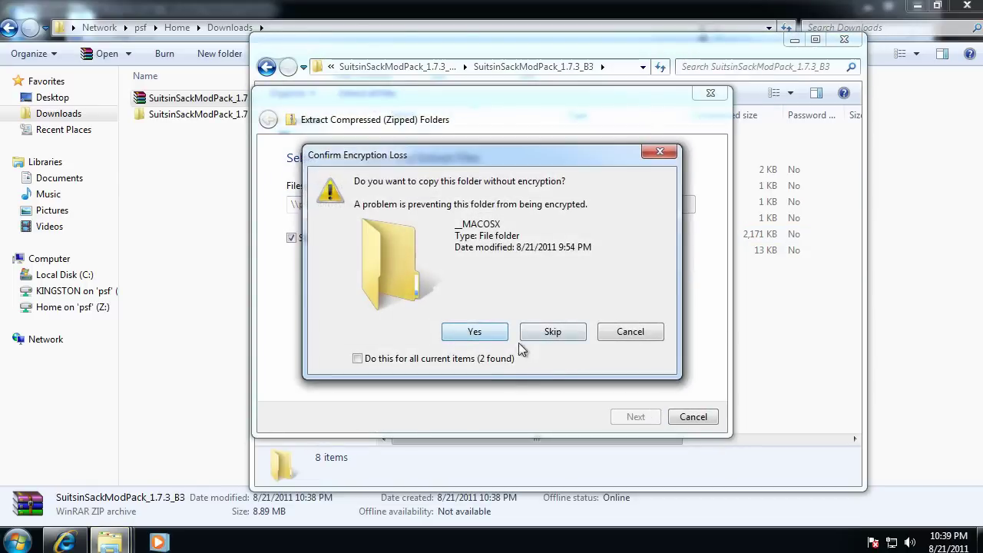
{"action": "left_click", "coordinate": [470, 361]}
{"action": "left_click", "coordinate": [475, 331]}
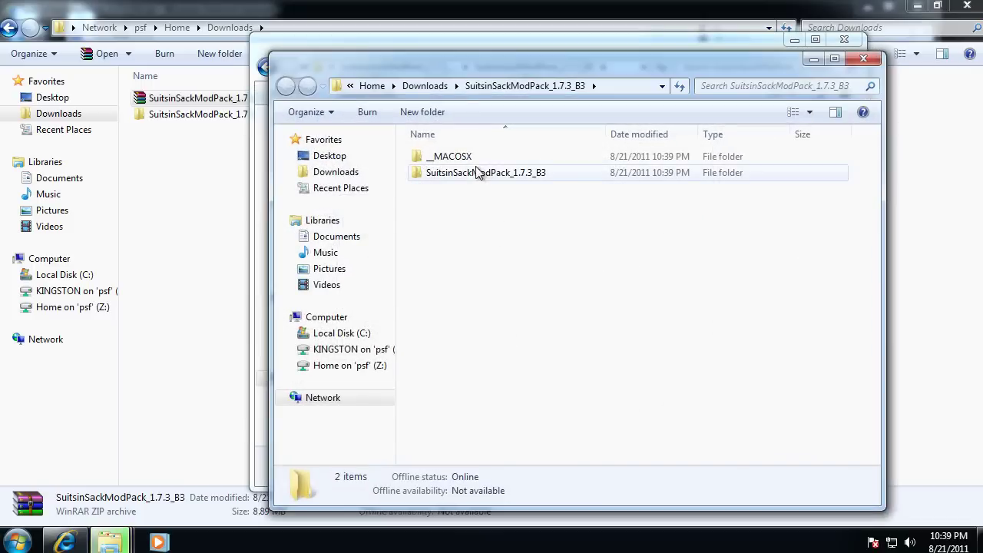
Open the extracted SuitsinSackModPack_1.7.3_B3 subfolder and check which programs can open SuitsinSackModpack Installer
{"action": "double_click", "coordinate": [478, 176]}
{"action": "right_click", "coordinate": [475, 241]}
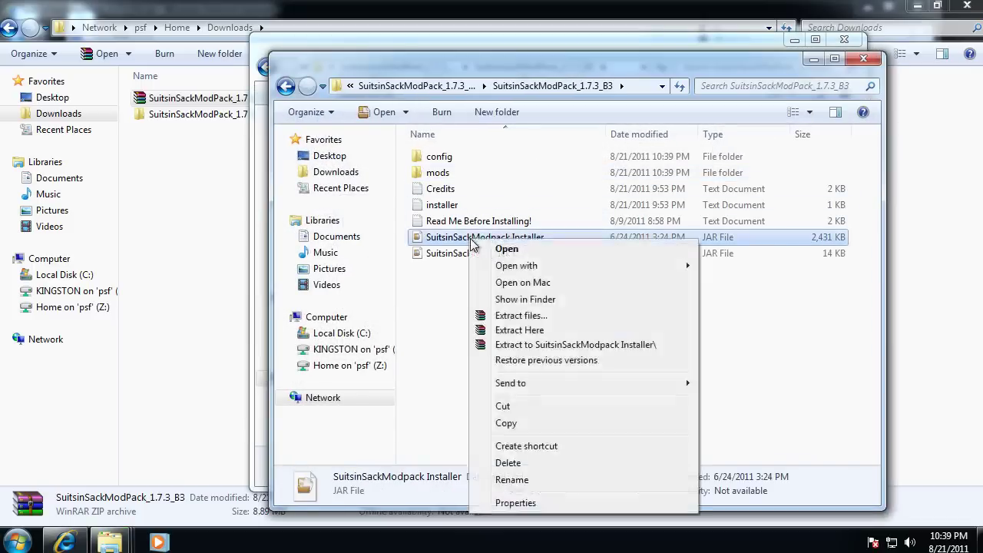
{"action": "mouse_move", "coordinate": [541, 265]}
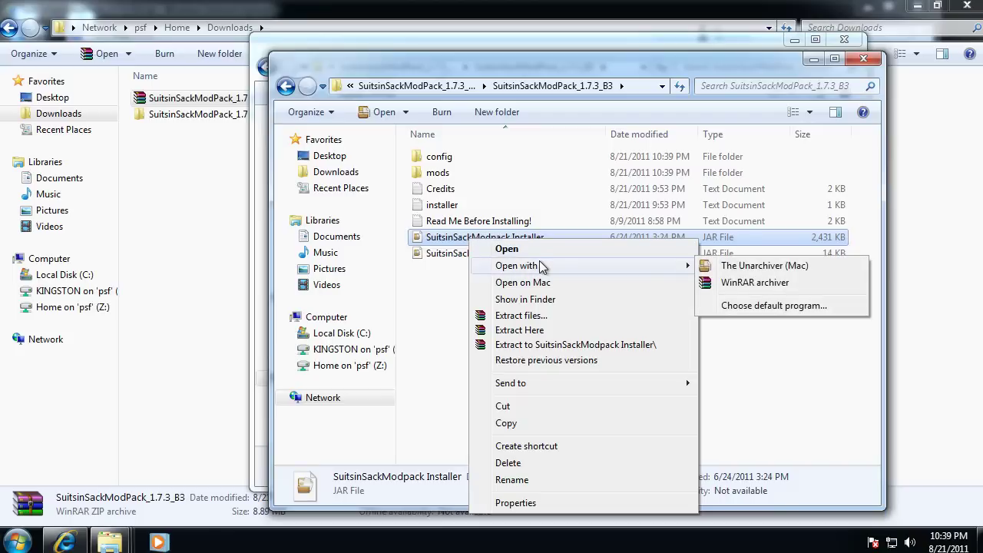
{"action": "left_click", "coordinate": [413, 311]}
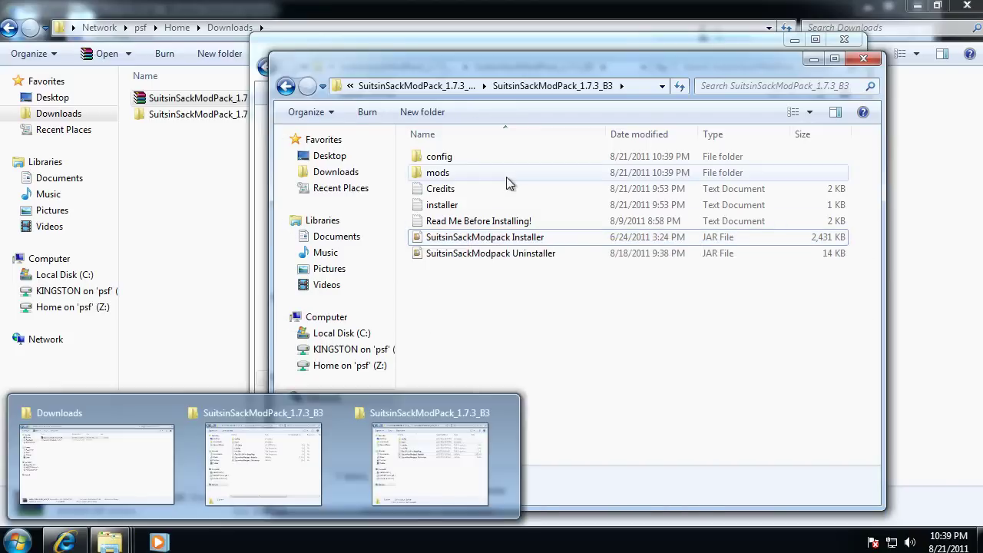
{"action": "right_click", "coordinate": [511, 242]}
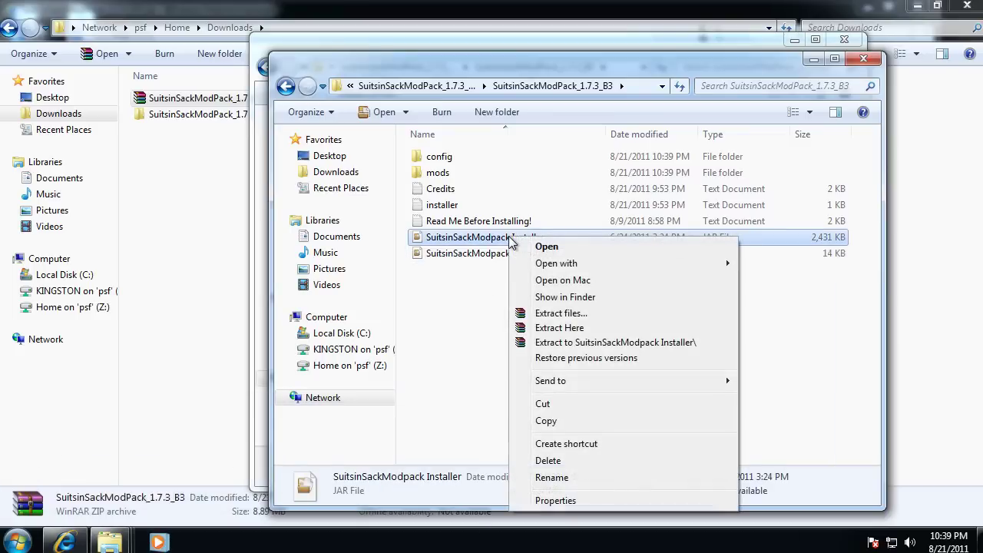
{"action": "left_click", "coordinate": [430, 289]}
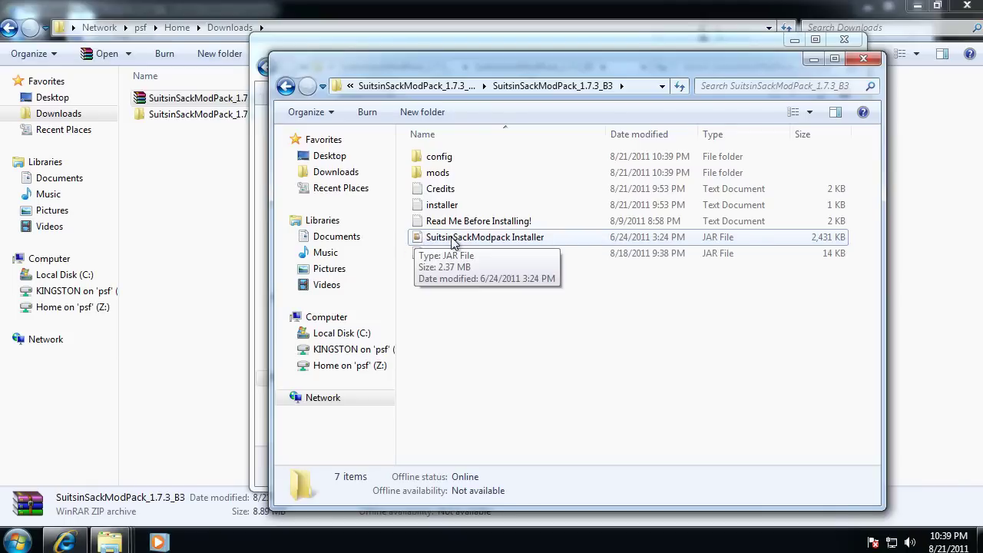
Open SuitsinSackModpack Installer with WinRAR archiver, view the contents of the JAR, and close it
{"action": "right_click", "coordinate": [444, 239]}
{"action": "mouse_move", "coordinate": [541, 261]}
{"action": "left_click", "coordinate": [718, 281]}
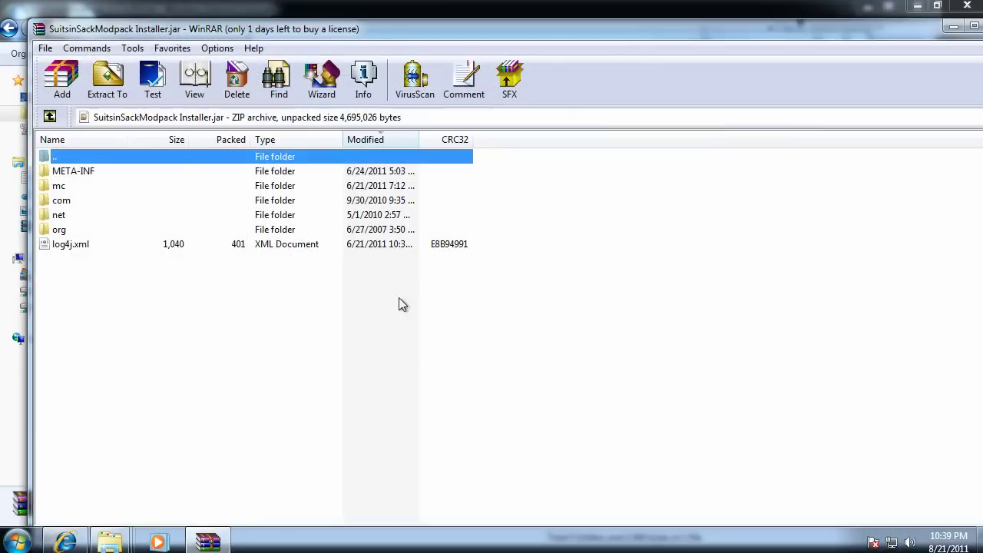
{"action": "left_click_drag", "start_coordinate": [309, 32], "coordinate": [493, 31]}
{"action": "left_click_drag", "start_coordinate": [298, 277], "coordinate": [271, 164]}
{"action": "left_click", "coordinate": [281, 315]}
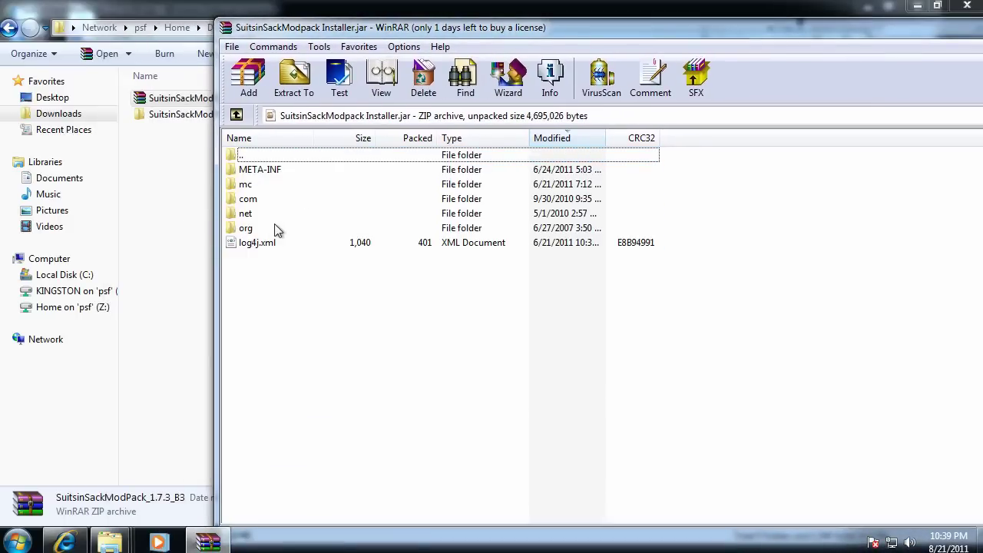
{"action": "left_click_drag", "start_coordinate": [551, 29], "coordinate": [284, 28]}
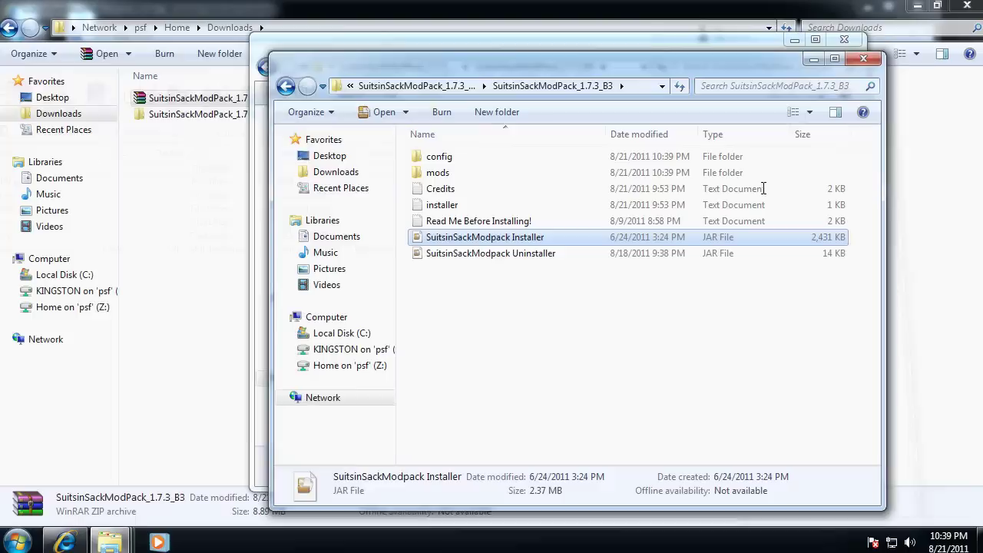
{"action": "left_click", "coordinate": [922, 28]}
Review the programs offered for opening SuitsinSackModpack Installer without choosing one
{"action": "right_click", "coordinate": [498, 239]}
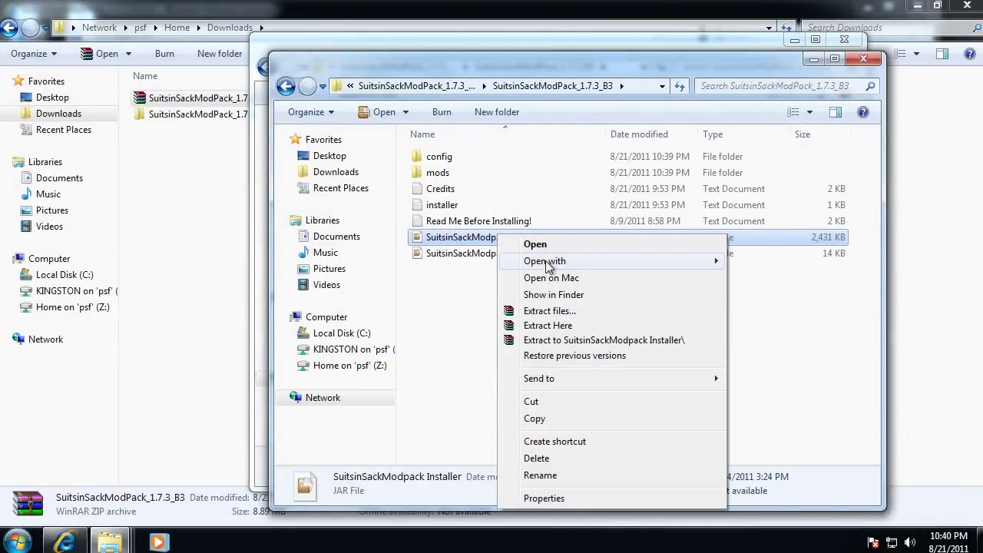
{"action": "mouse_move", "coordinate": [547, 265]}
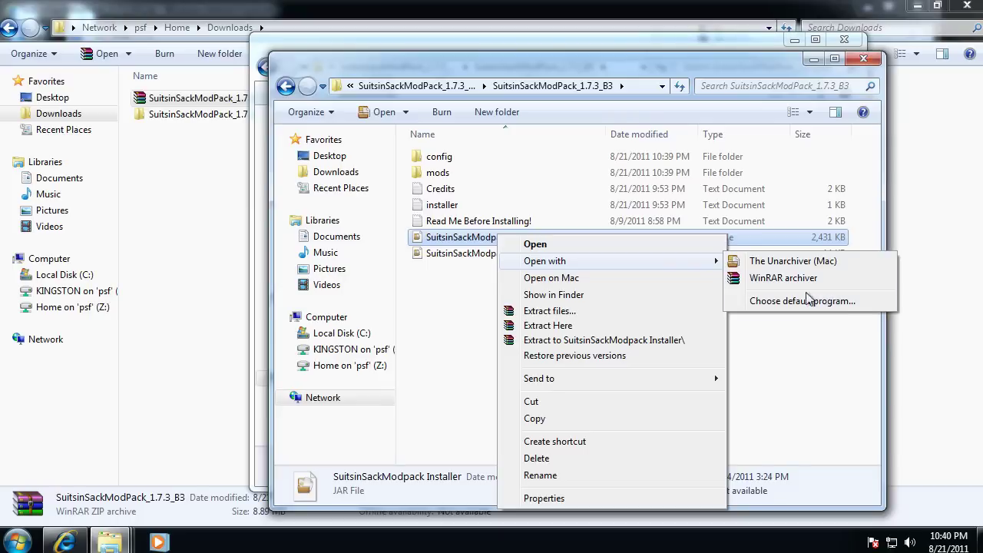
{"action": "left_click", "coordinate": [452, 294]}
{"action": "left_click", "coordinate": [453, 294]}
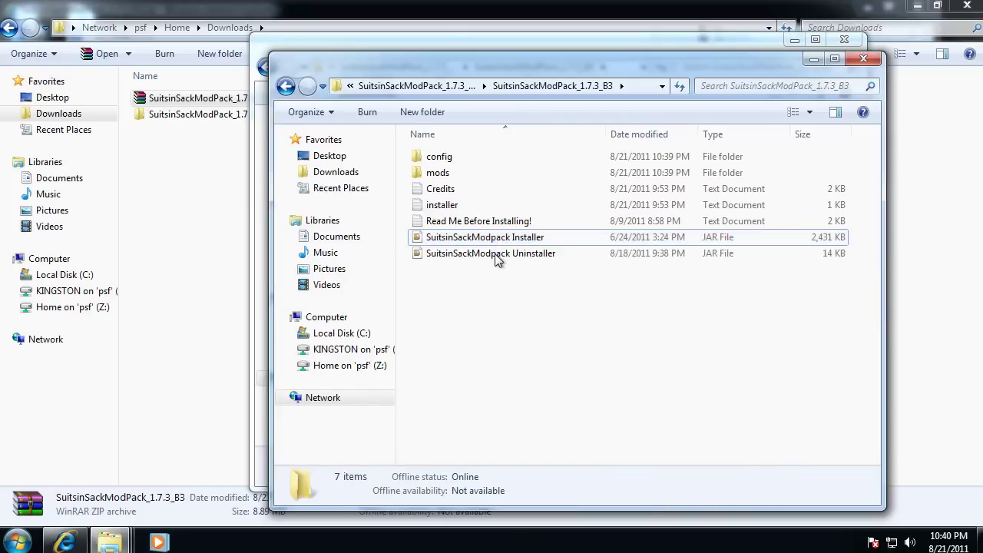
Return to the Downloads folder, open the SuitsinSackModPack_1.7.3_B3 archive in WinRAR, and enter its SuitsinSackModPack_1.7.3_B3 folder
{"action": "left_click", "coordinate": [182, 164]}
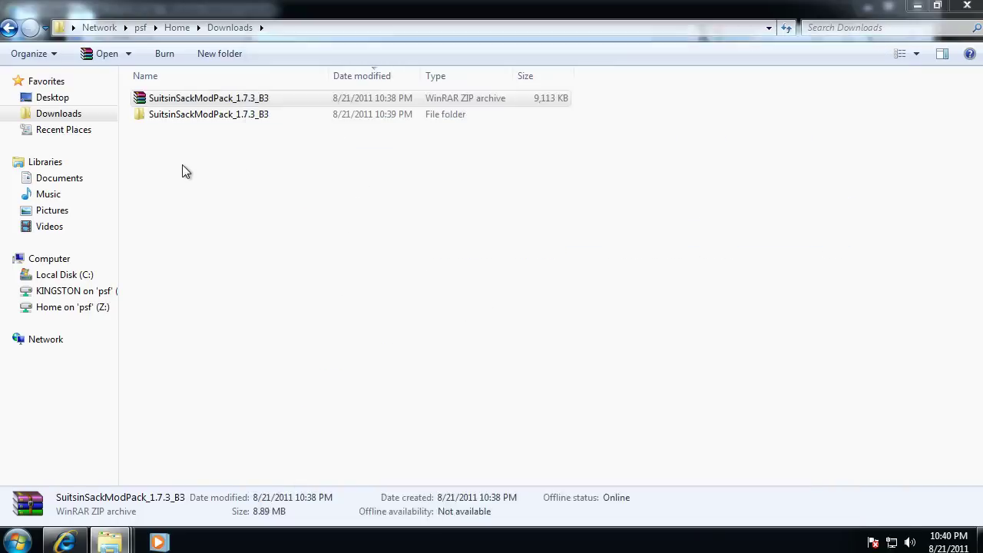
{"action": "double_click", "coordinate": [244, 100]}
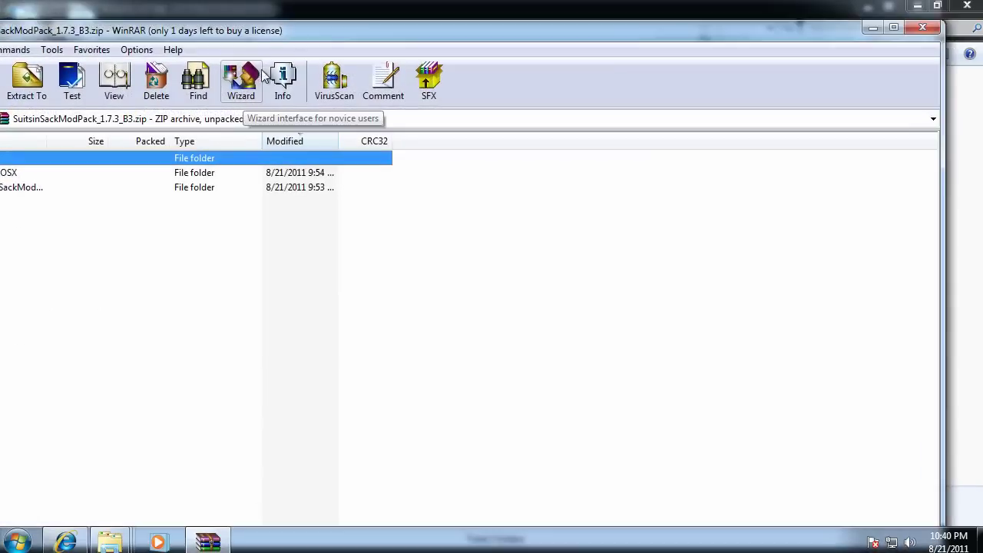
{"action": "left_click_drag", "start_coordinate": [269, 30], "coordinate": [425, 31]}
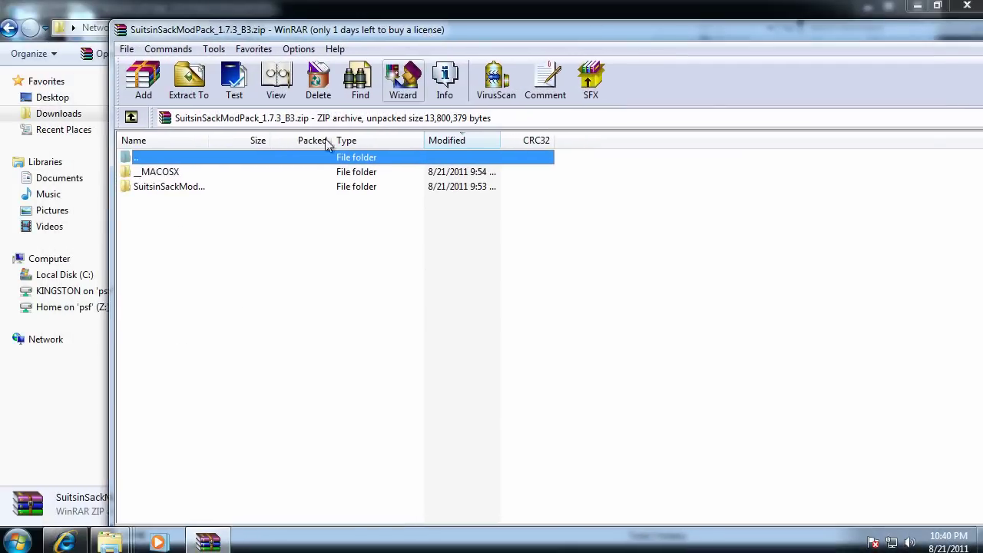
{"action": "double_click", "coordinate": [149, 186]}
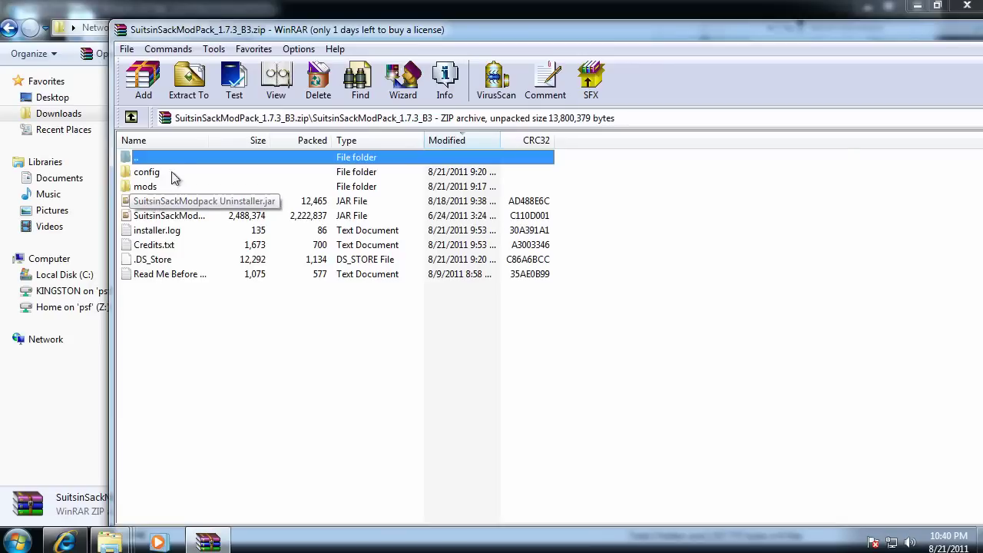
Extract the archive to \\psf\Home\Downloads\SuitsinSackModPack_1.7.3_B3 with Display files in Explorer enabled, saving the extraction settings
{"action": "left_click", "coordinate": [189, 83]}
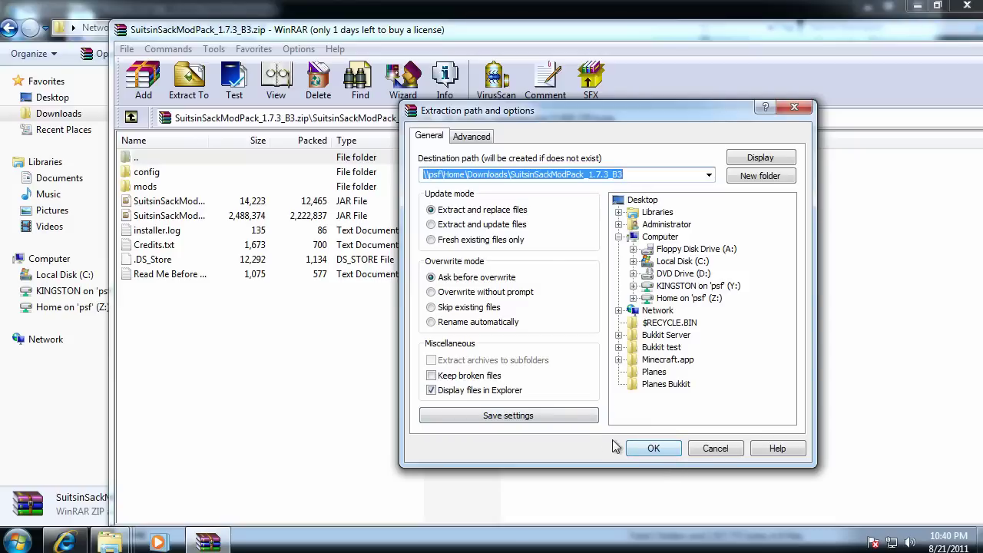
{"action": "left_click", "coordinate": [449, 392]}
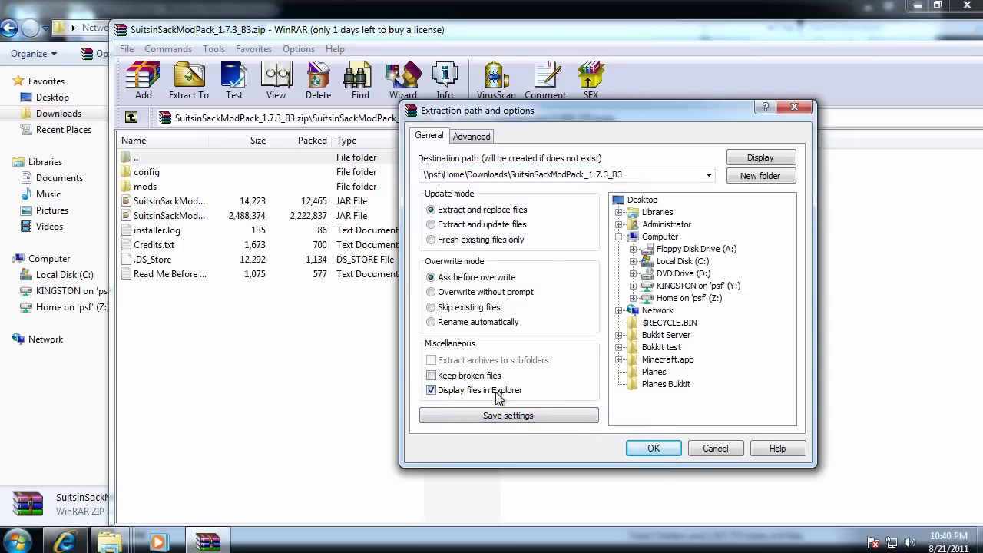
{"action": "left_click", "coordinate": [490, 418]}
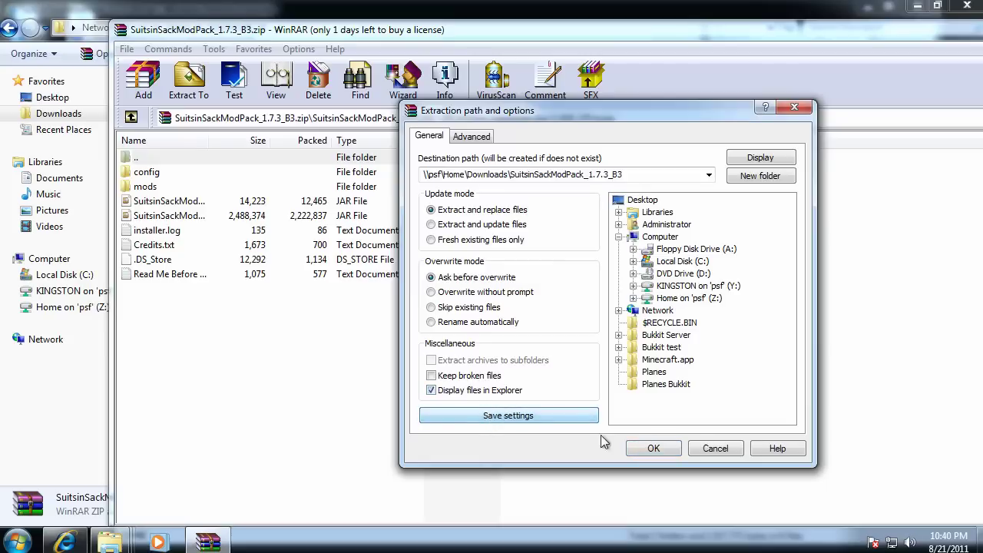
{"action": "left_click", "coordinate": [654, 449]}
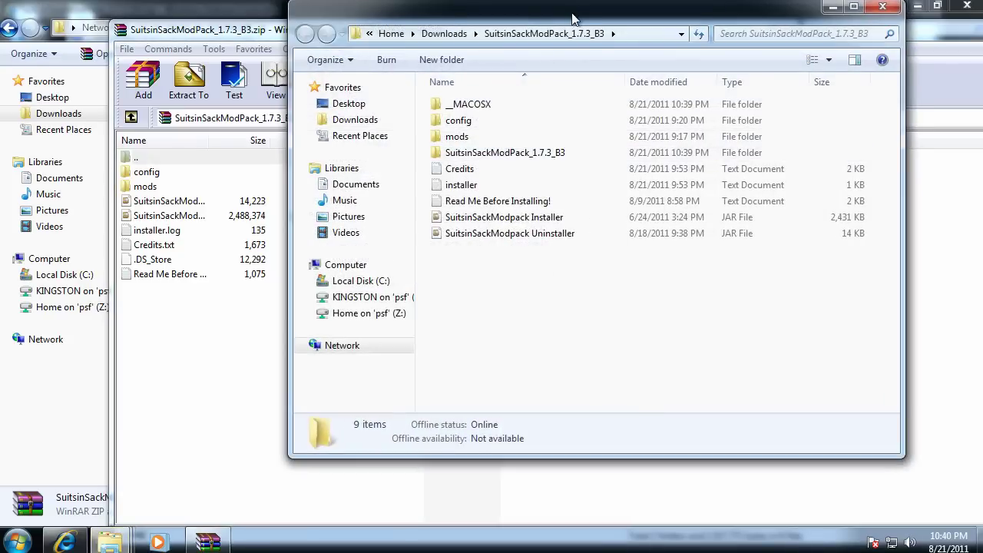
Check the programs offered for opening SuitsinSackModpack Installer in the newly extracted folder
{"action": "left_click_drag", "start_coordinate": [576, 15], "coordinate": [548, 69]}
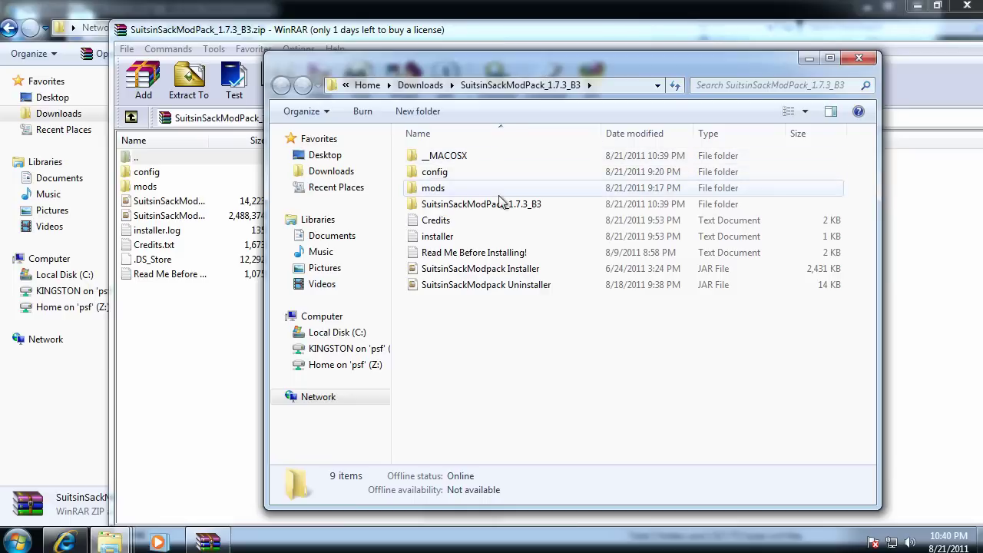
{"action": "left_click", "coordinate": [474, 269]}
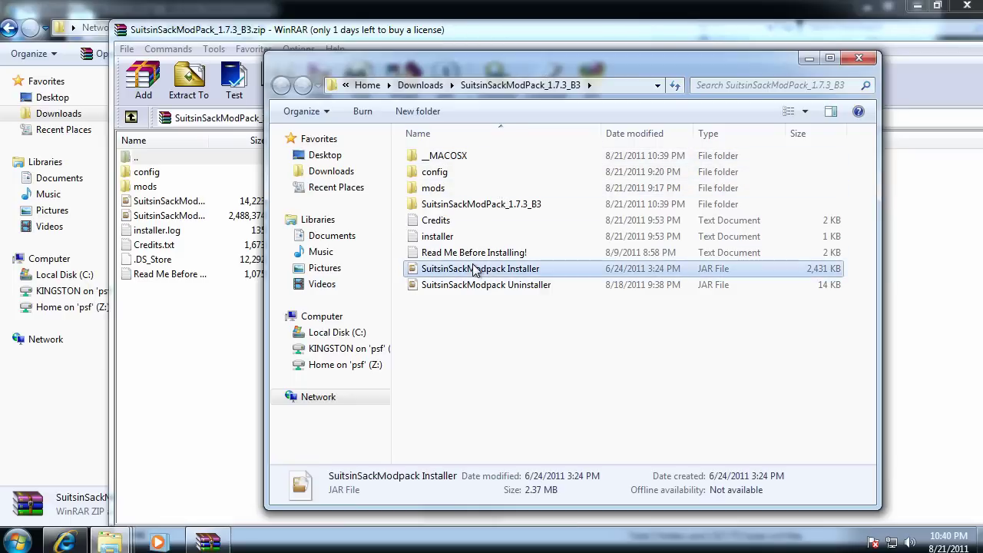
{"action": "right_click", "coordinate": [474, 269]}
{"action": "mouse_move", "coordinate": [578, 281]}
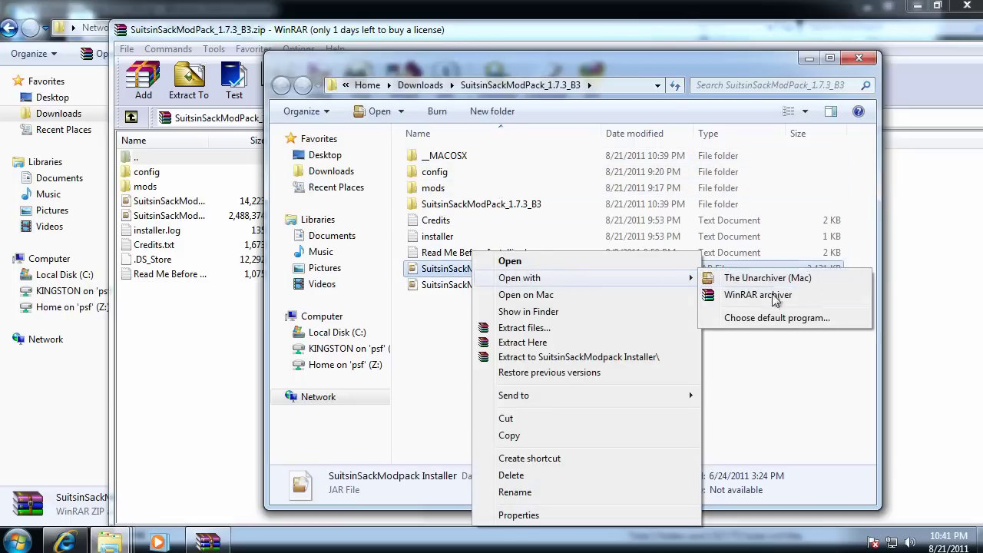
{"action": "left_click", "coordinate": [435, 311]}
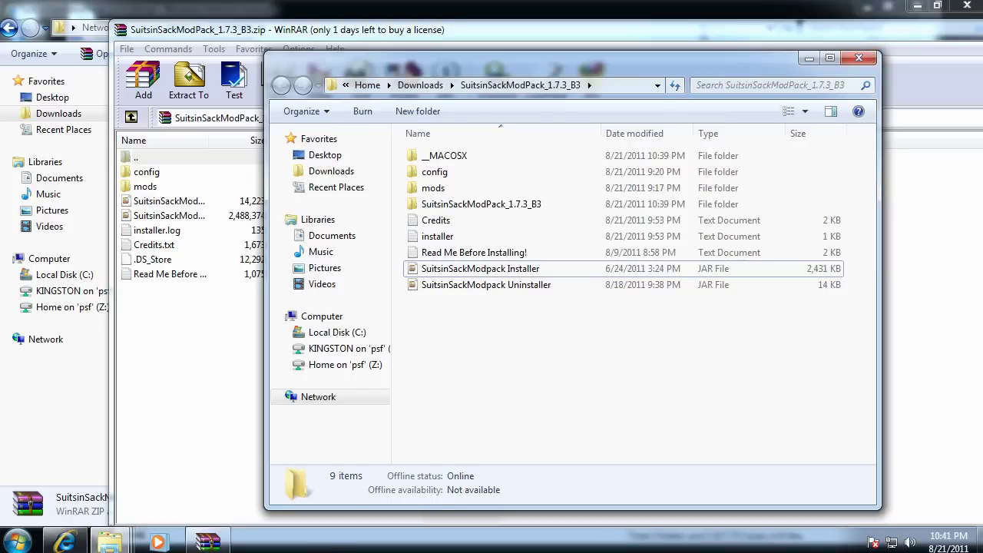
Switch to Finder on the Mac, open the SuitsinSackModPack_1.7.3_B3 folder and run SuitsinSackModpack Uninstaller.jar
{"action": "key", "text": "super+Tab"}
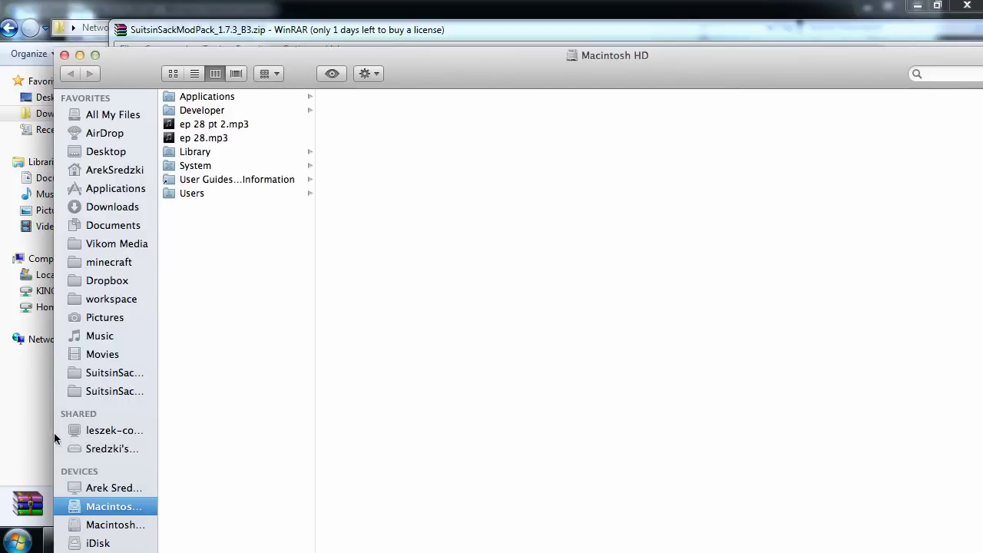
{"action": "left_click_drag", "start_coordinate": [450, 78], "coordinate": [470, 1]}
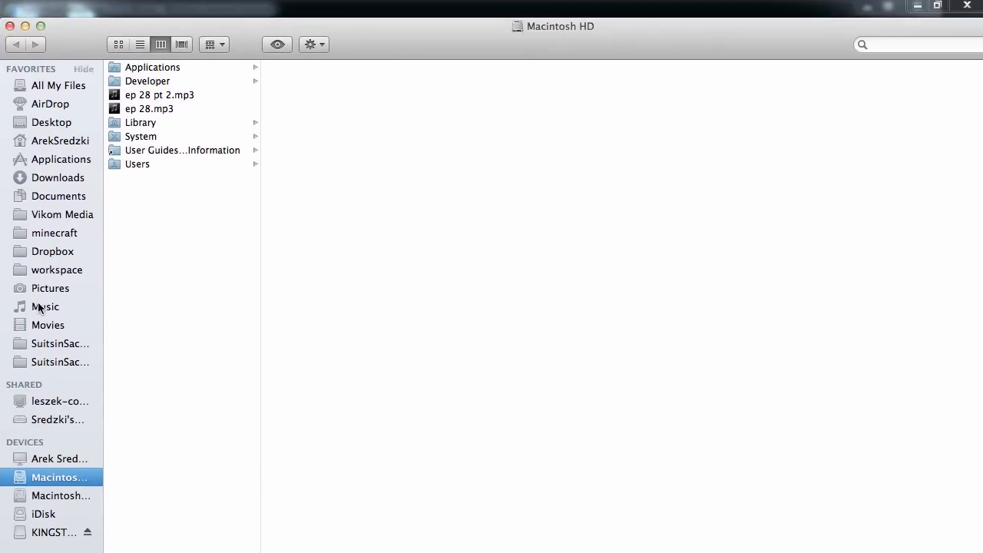
{"action": "left_click", "coordinate": [52, 361]}
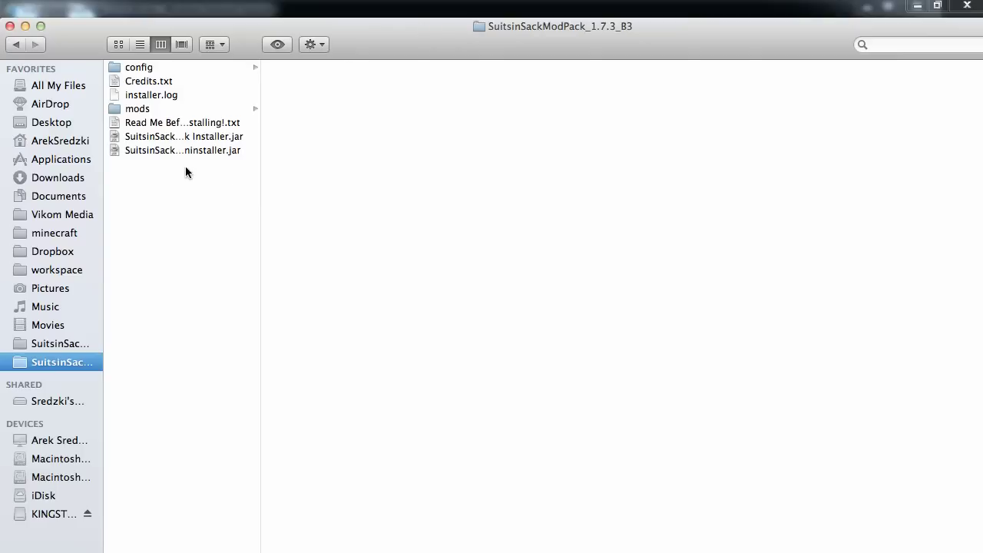
{"action": "left_click_drag", "start_coordinate": [261, 64], "coordinate": [350, 70]}
{"action": "double_click", "coordinate": [242, 150]}
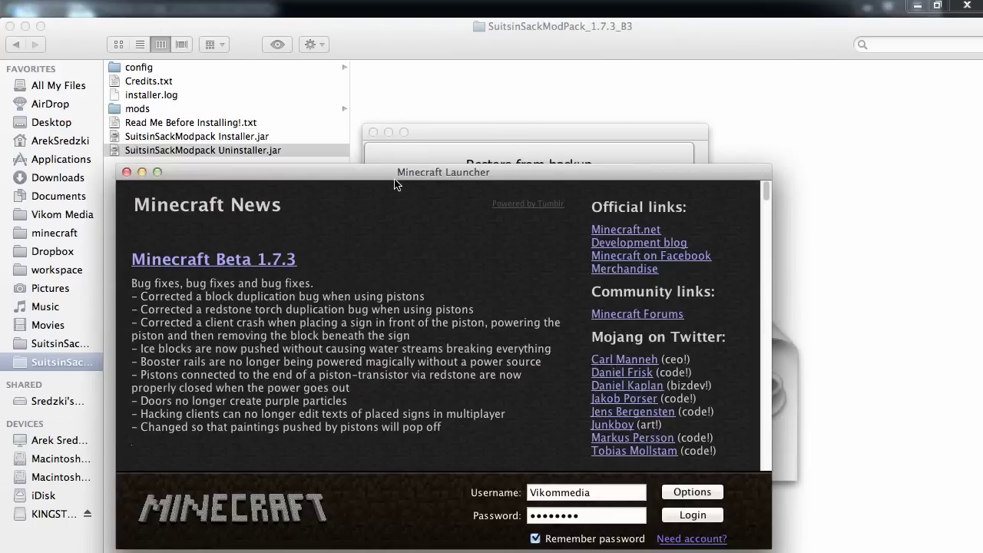
Force a game update in the Minecraft launcher's options and log in with the remembered account
{"action": "left_click_drag", "start_coordinate": [397, 185], "coordinate": [462, 84]}
{"action": "left_click", "coordinate": [781, 395]}
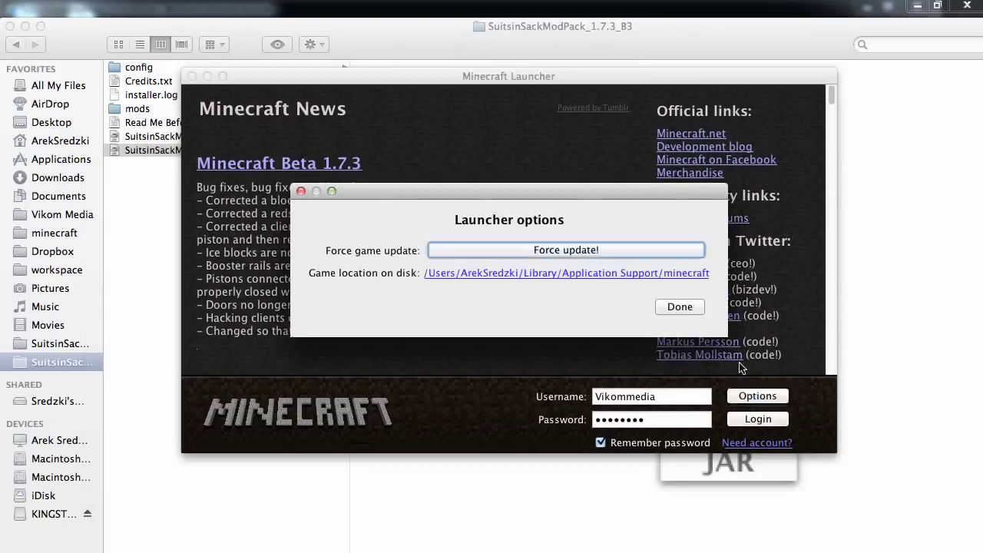
{"action": "left_click", "coordinate": [632, 246]}
{"action": "left_click", "coordinate": [667, 305]}
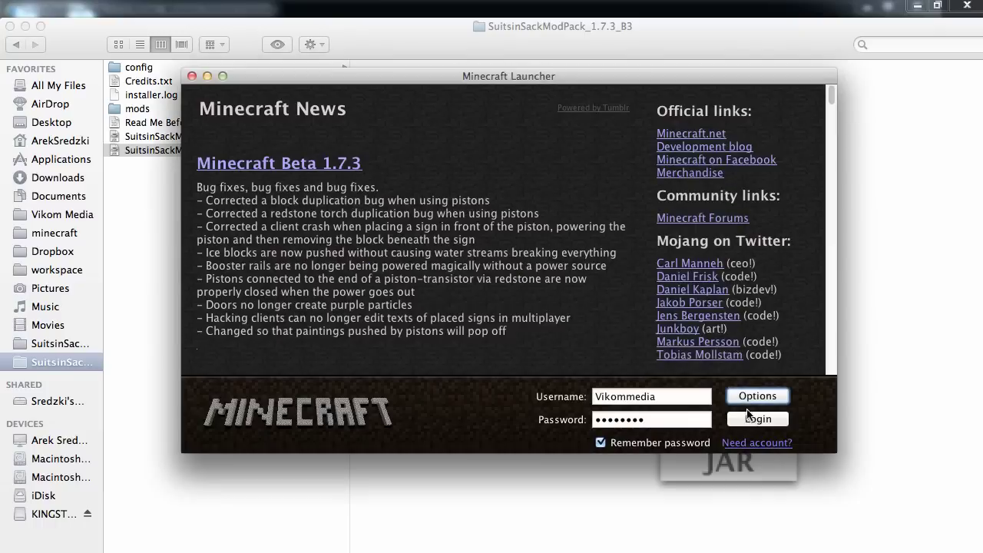
{"action": "left_click", "coordinate": [736, 420]}
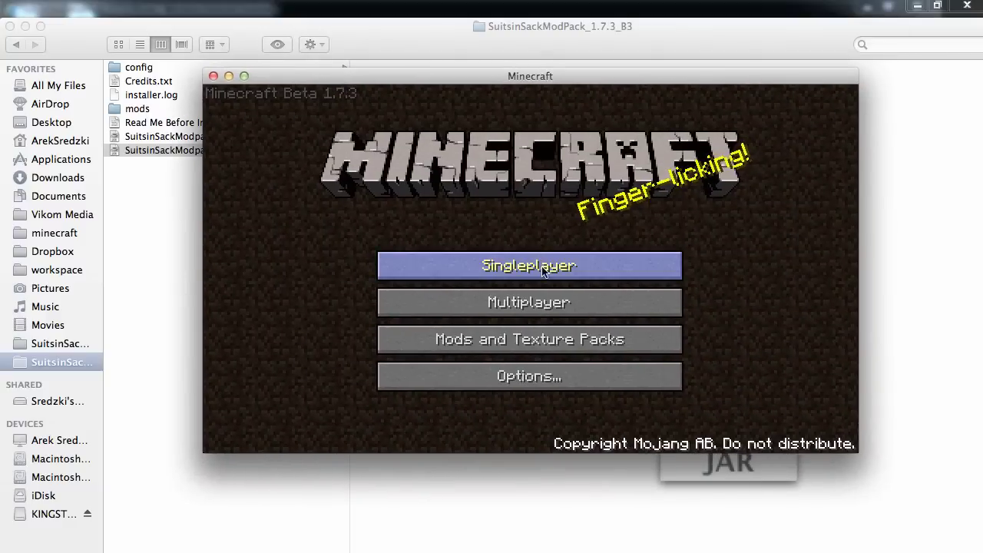
Load the most recently played singleplayer world and check the player's inventory screen
{"action": "left_click", "coordinate": [544, 272]}
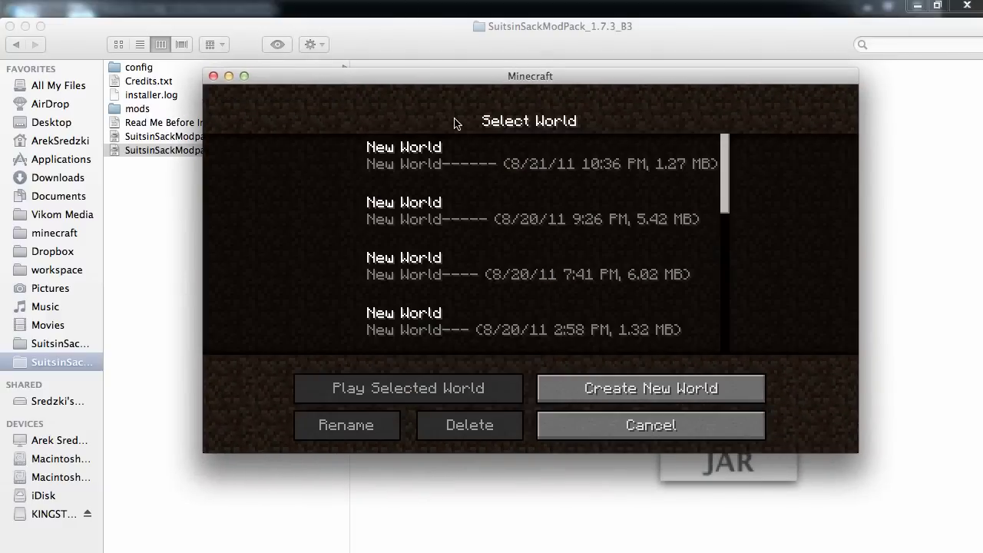
{"action": "left_click", "coordinate": [489, 165]}
{"action": "left_click", "coordinate": [498, 388]}
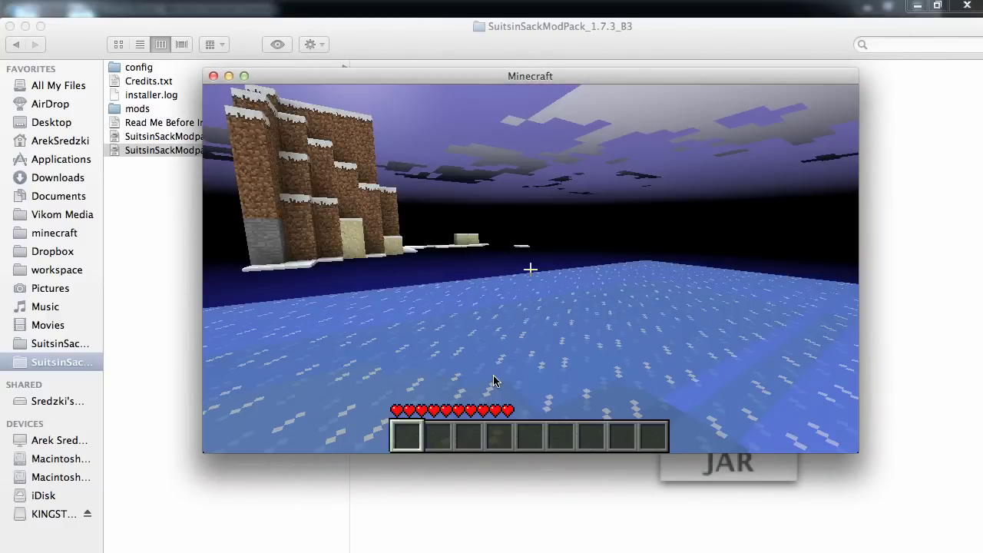
{"action": "key", "text": "i"}
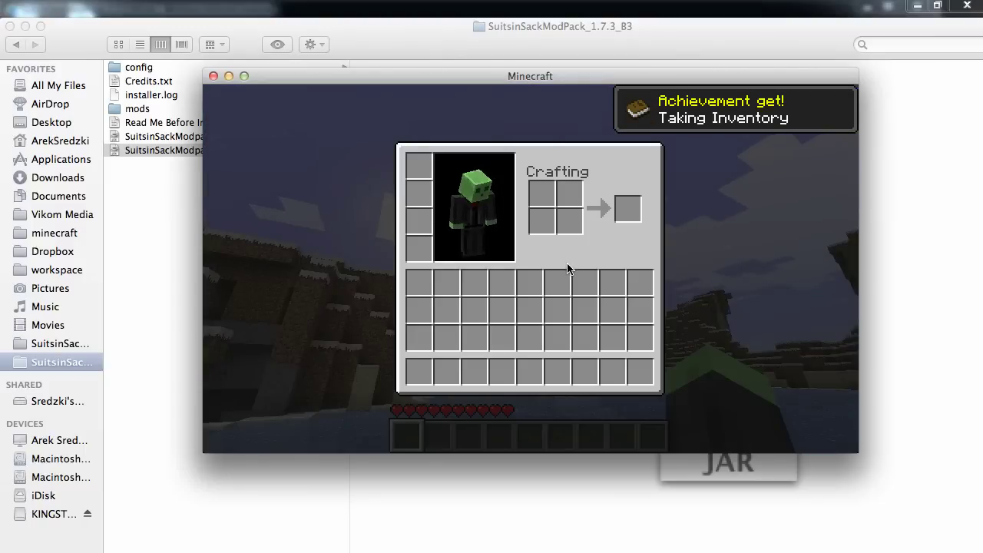
{"action": "key", "text": "i"}
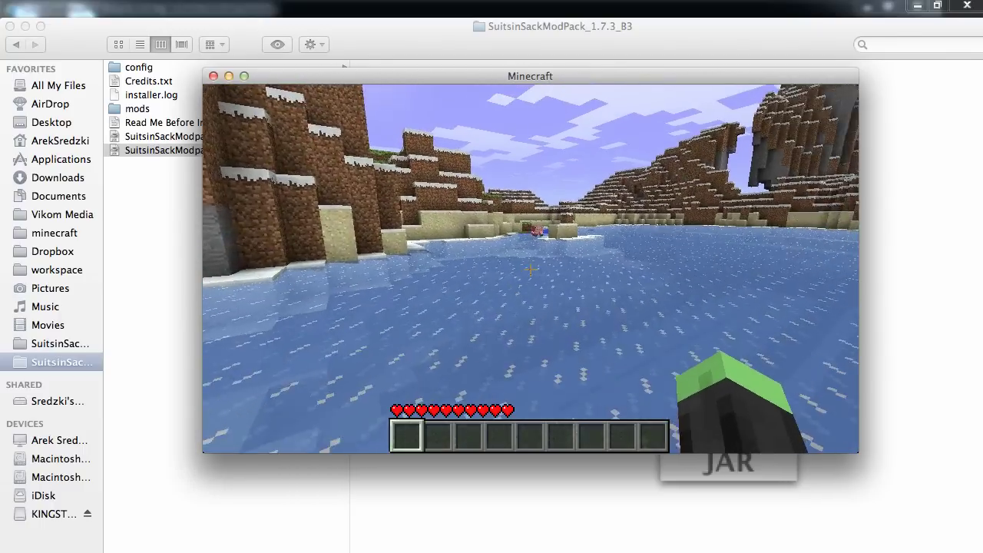
Pause the game and close both Minecraft and the mod-pack uninstaller without choosing an uninstall option
{"action": "key", "text": "Escape"}
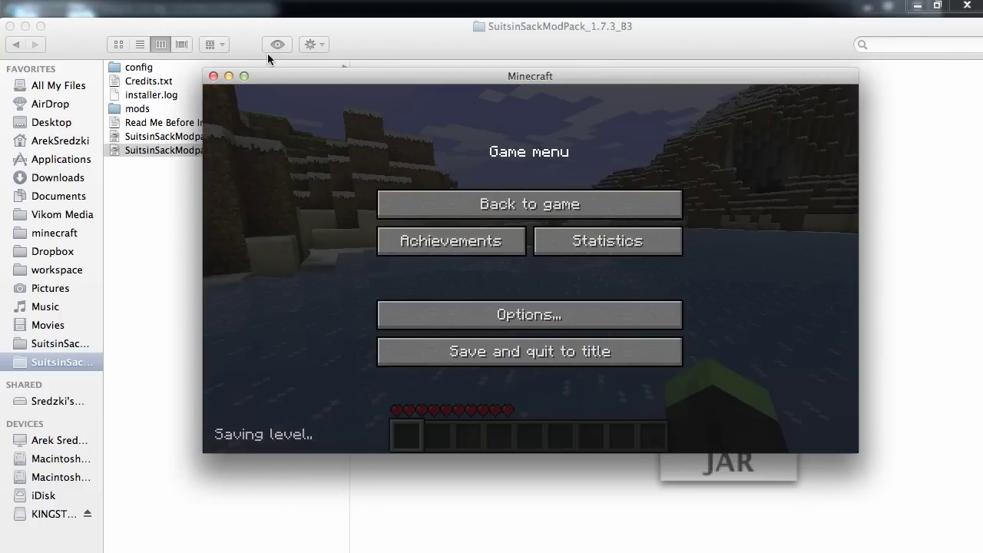
{"action": "left_click", "coordinate": [214, 77]}
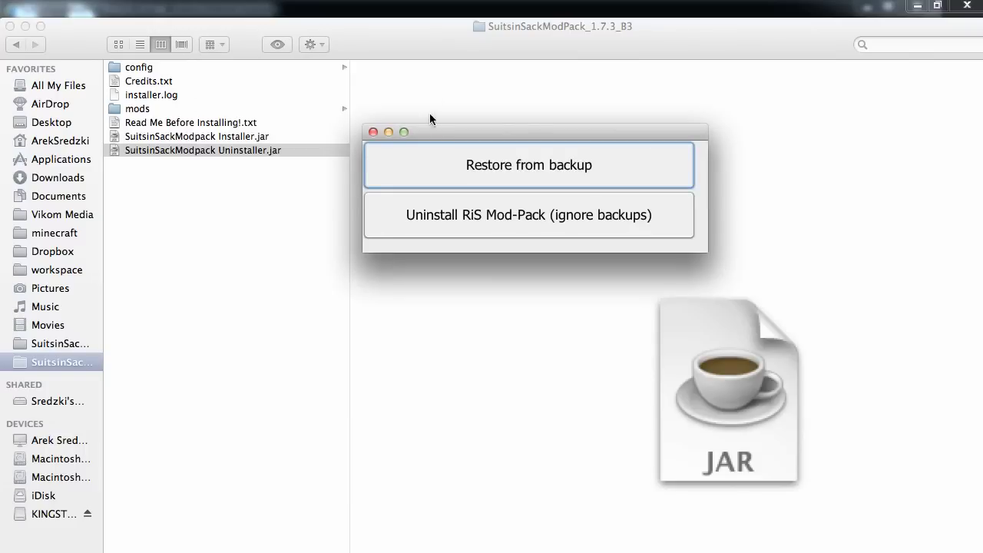
{"action": "left_click", "coordinate": [372, 133]}
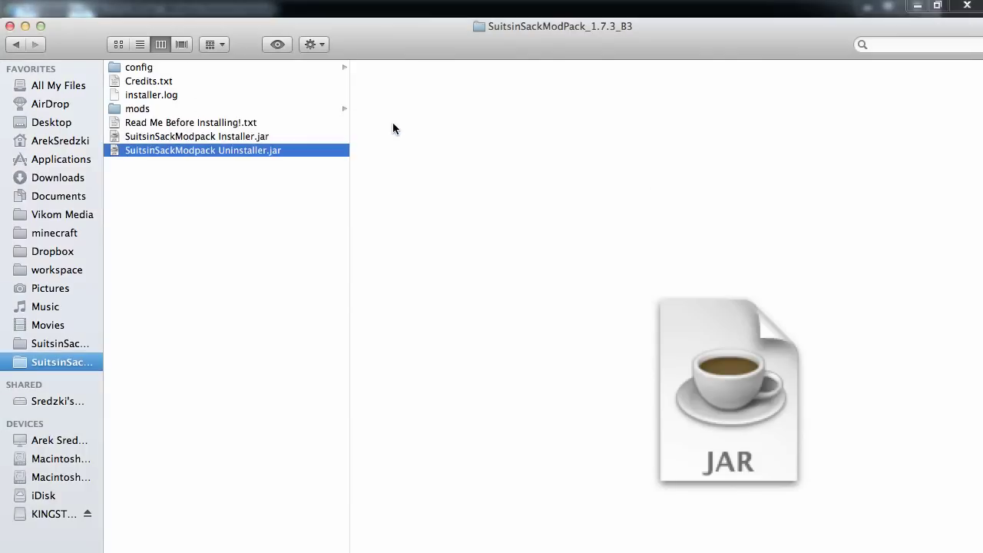